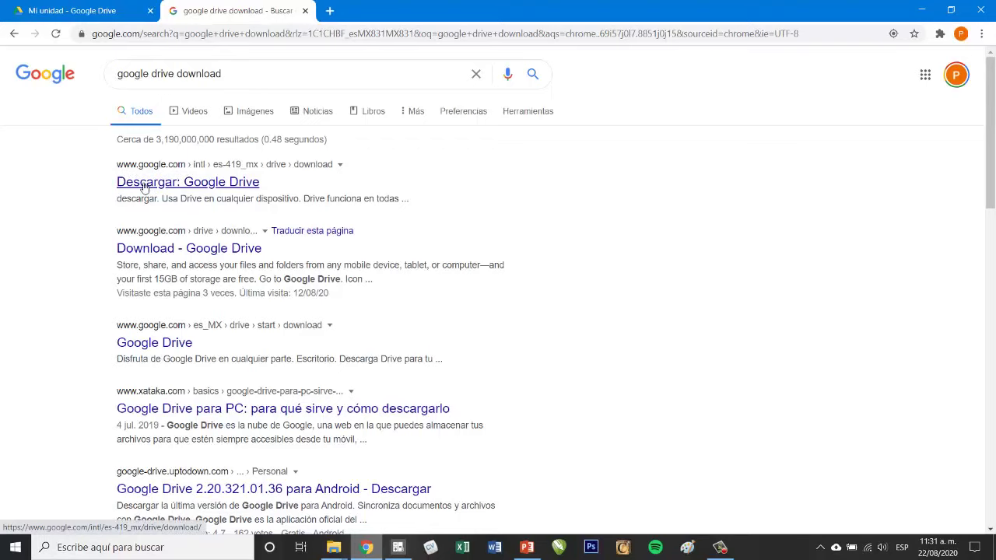
Open the Google Drive download page from the search results and download Copia de seguridad y sincronización for individual users
{"action": "left_click", "coordinate": [143, 184]}
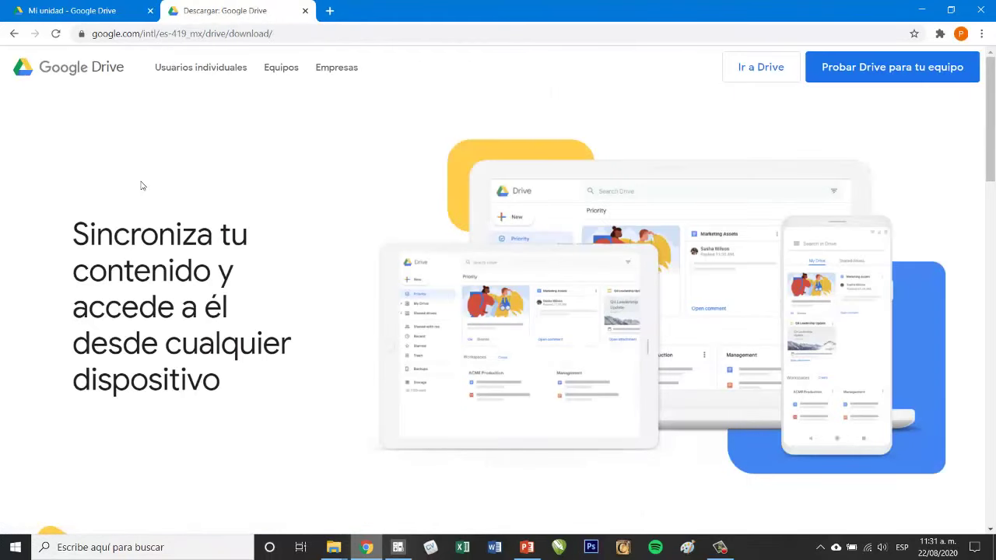
{"action": "left_click_drag", "start_coordinate": [988, 113], "coordinate": [992, 224]}
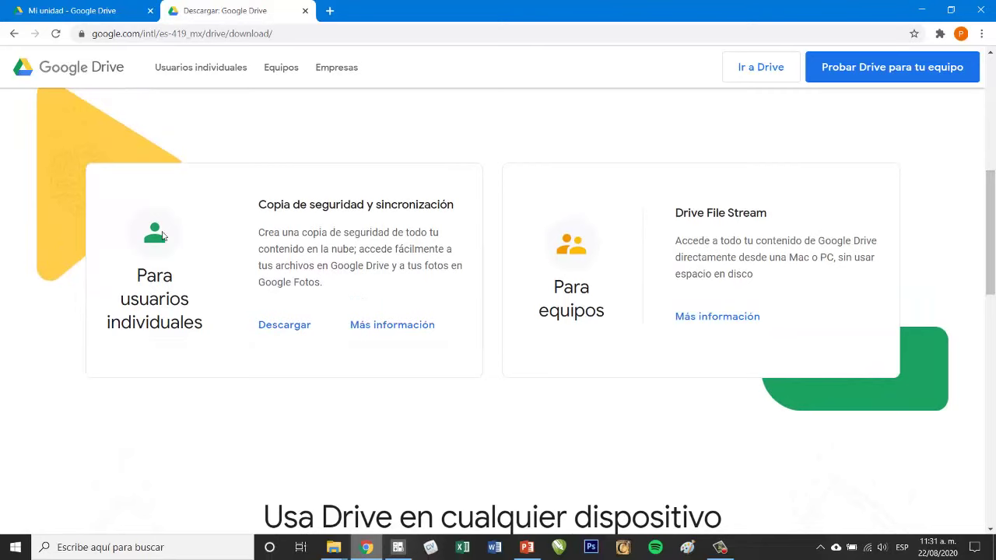
{"action": "left_click", "coordinate": [288, 326]}
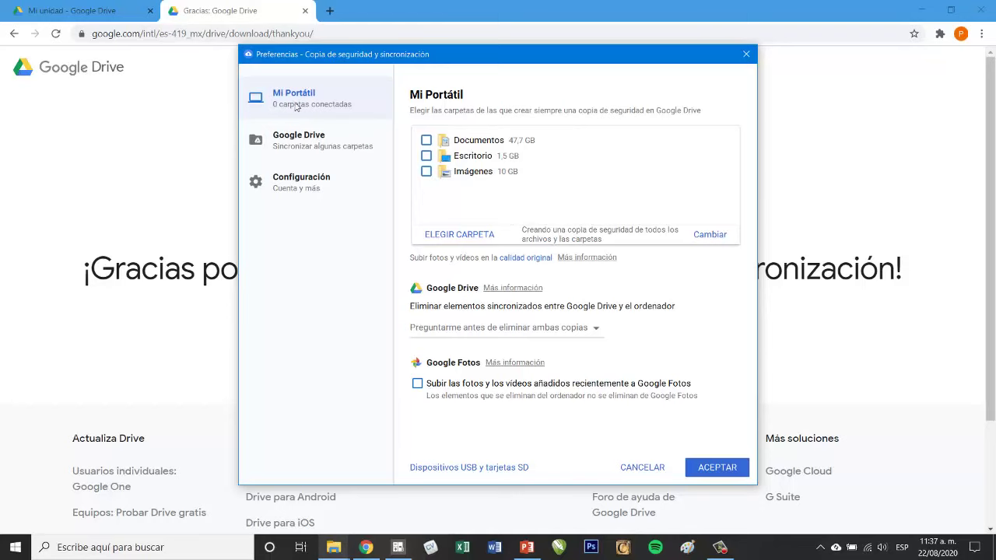
Review the Google Drive folder sync options in the Copia de seguridad y sincronización preferences, and dismiss them without changes
{"action": "left_click", "coordinate": [298, 142]}
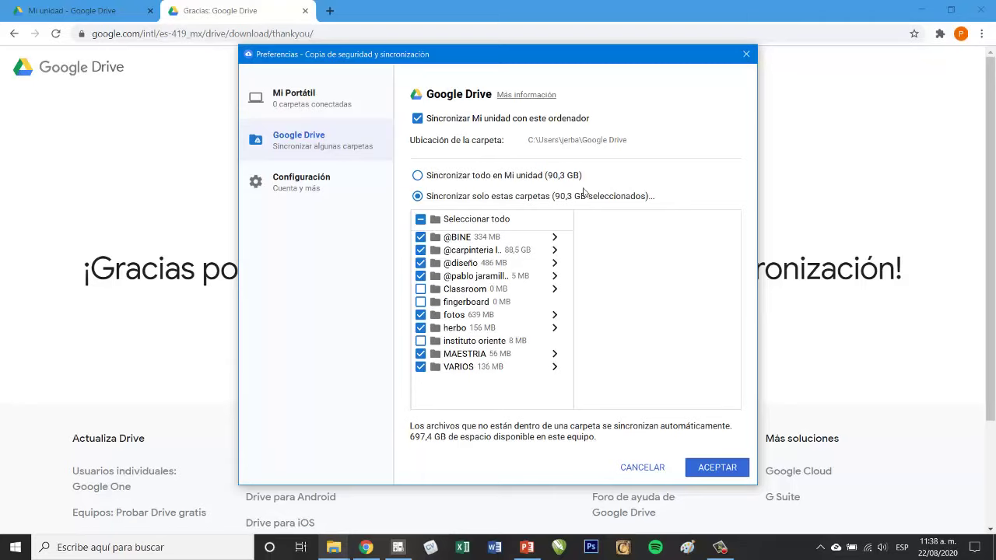
{"action": "left_click", "coordinate": [640, 469]}
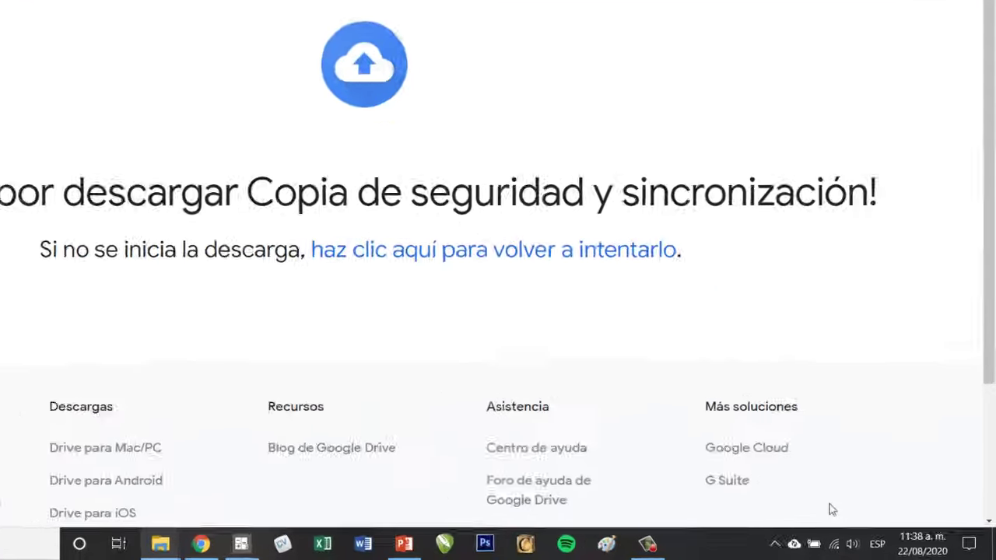
Check the current sync status of Copia de seguridad y sincronización
{"action": "mouse_move", "coordinate": [798, 538]}
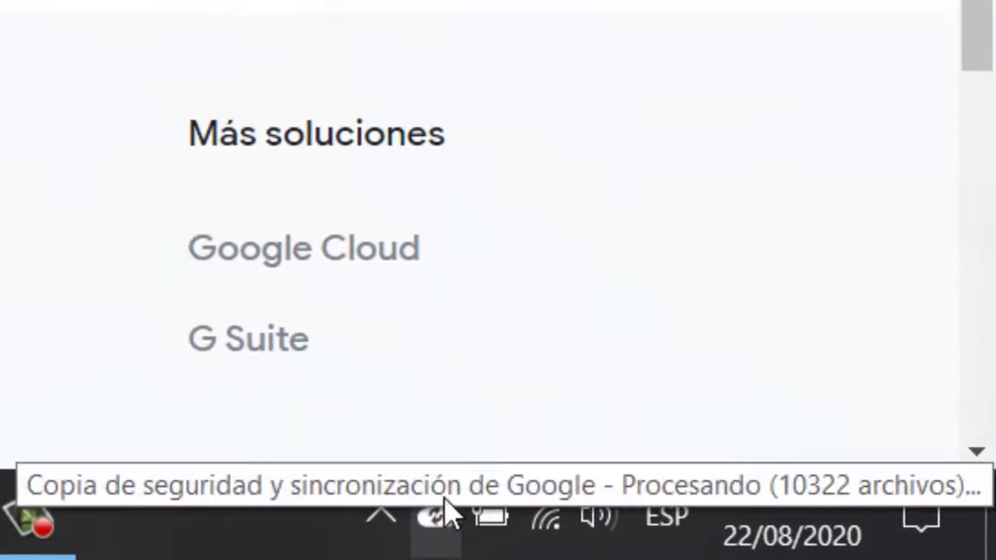
{"action": "mouse_move", "coordinate": [423, 516]}
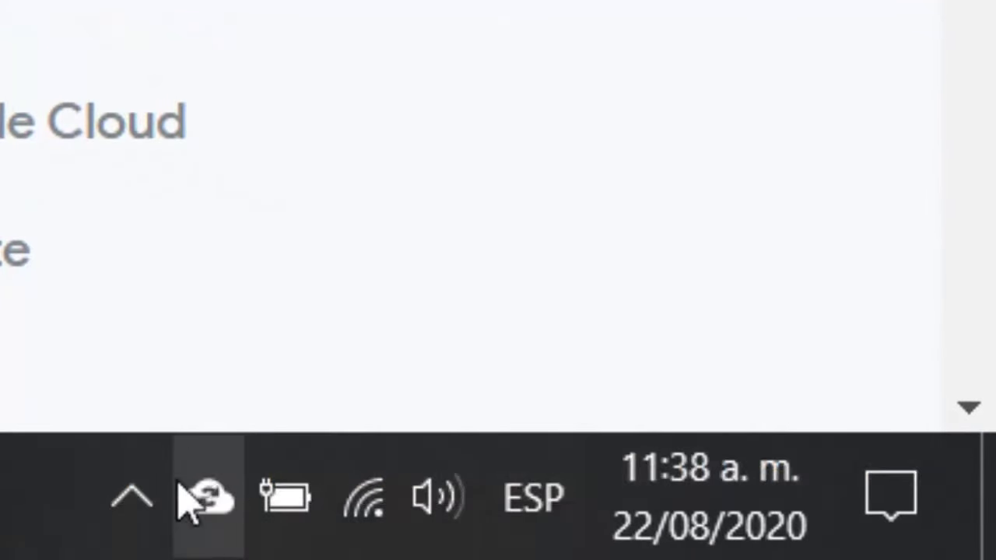
{"action": "left_click", "coordinate": [211, 509]}
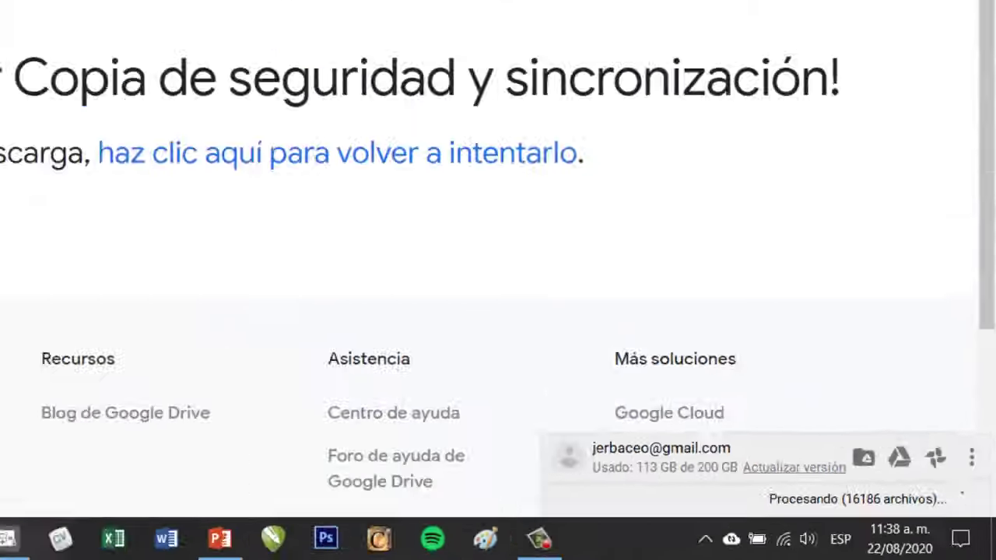
Compare the account signed in to Drive on the web with the account used by Copia de seguridad y sincronización
{"action": "left_click", "coordinate": [78, 10]}
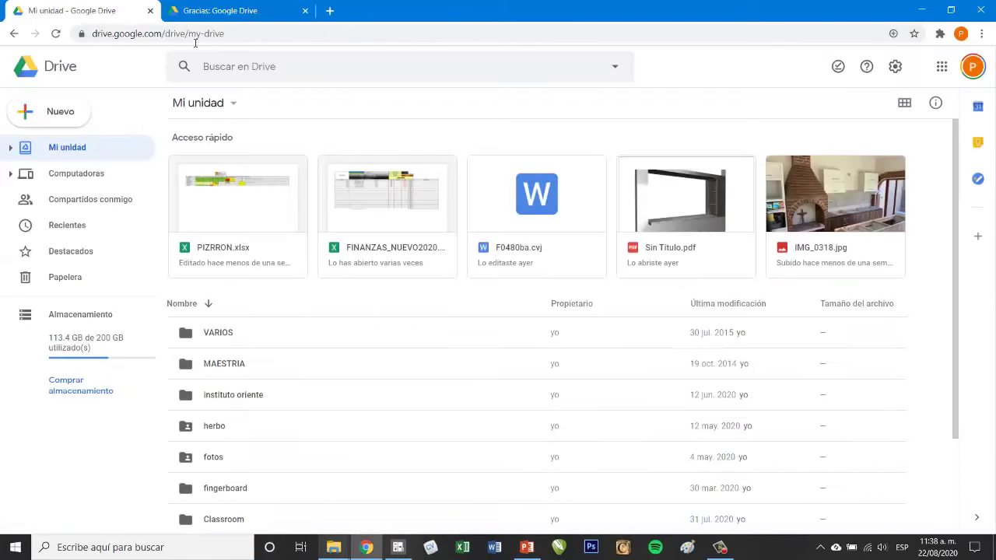
{"action": "left_click", "coordinate": [974, 67]}
{"action": "left_click", "coordinate": [976, 69]}
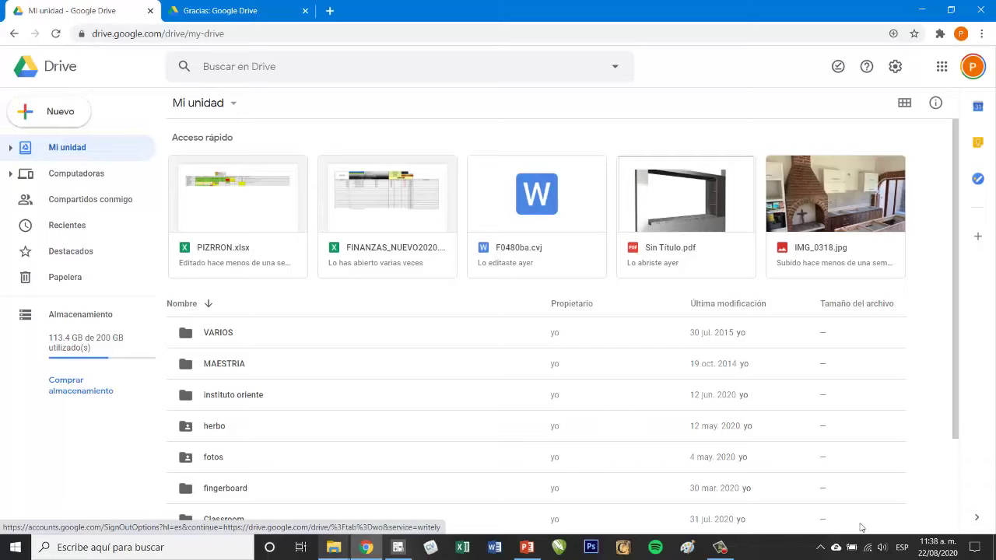
{"action": "left_click", "coordinate": [836, 550]}
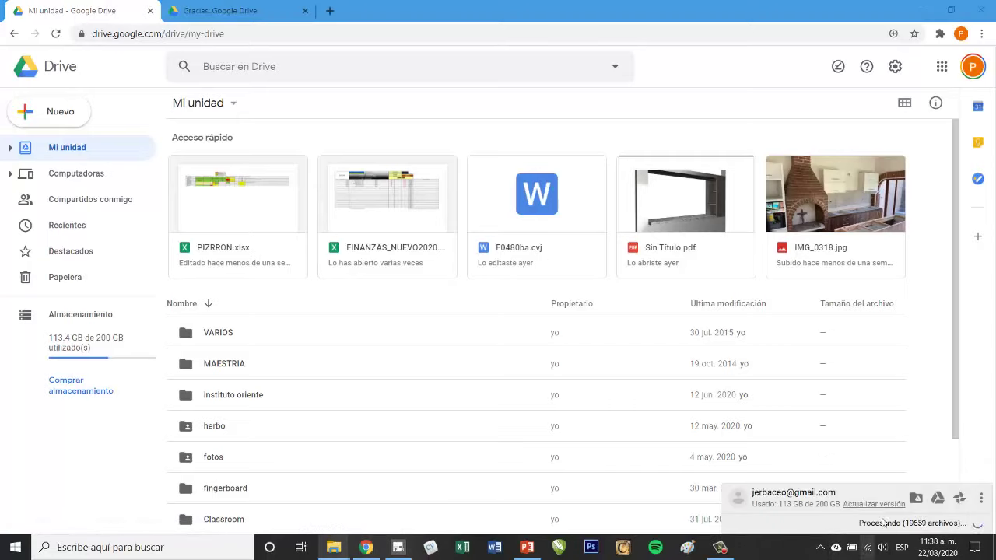
{"action": "left_click", "coordinate": [836, 551]}
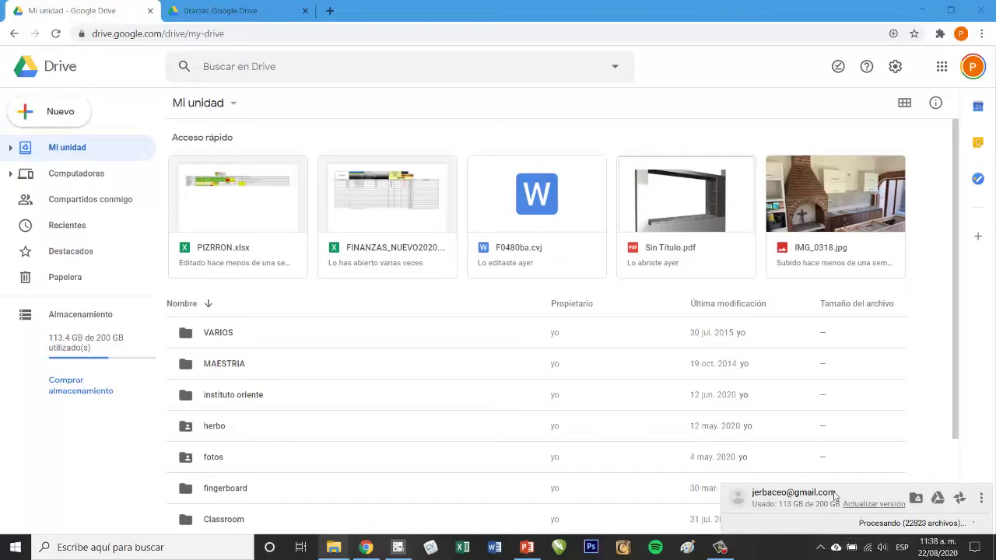
Close the open Google Drive folder windows in File Explorer
{"action": "mouse_move", "coordinate": [728, 543]}
{"action": "mouse_move", "coordinate": [333, 547]}
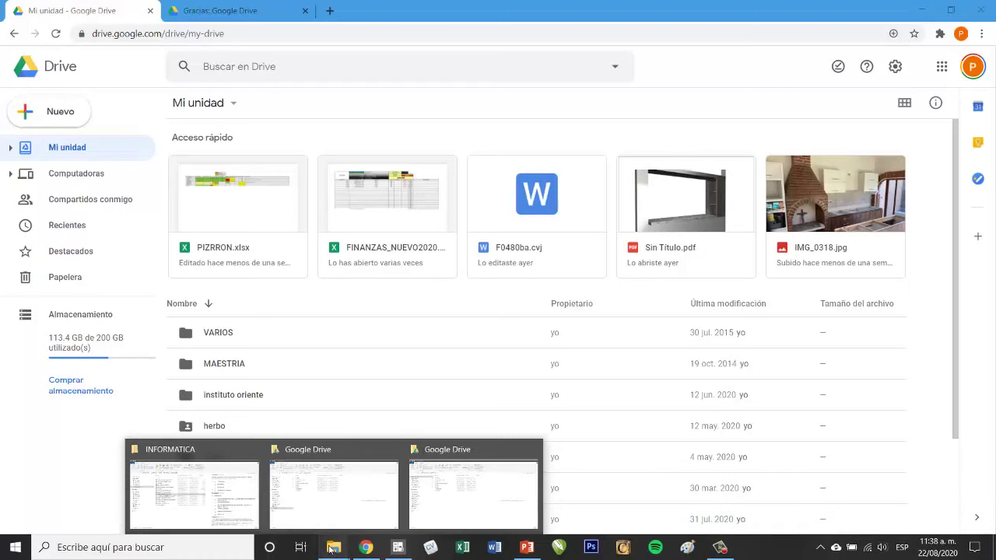
{"action": "left_click", "coordinate": [531, 449]}
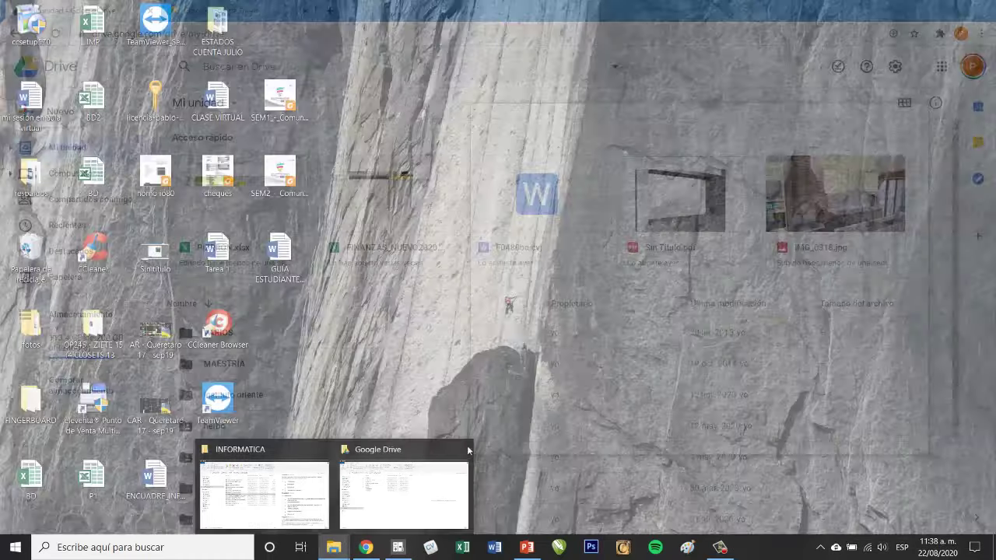
{"action": "left_click", "coordinate": [462, 450]}
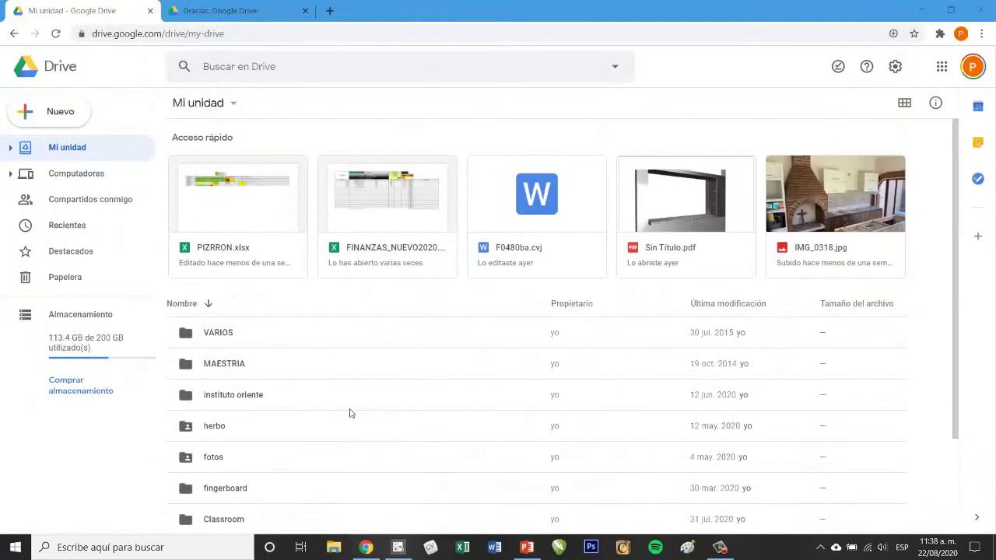
In File Explorer, open the Google Drive folder inside the user profile folder under Usuarios on drive Acer (C:)
{"action": "left_click", "coordinate": [333, 548]}
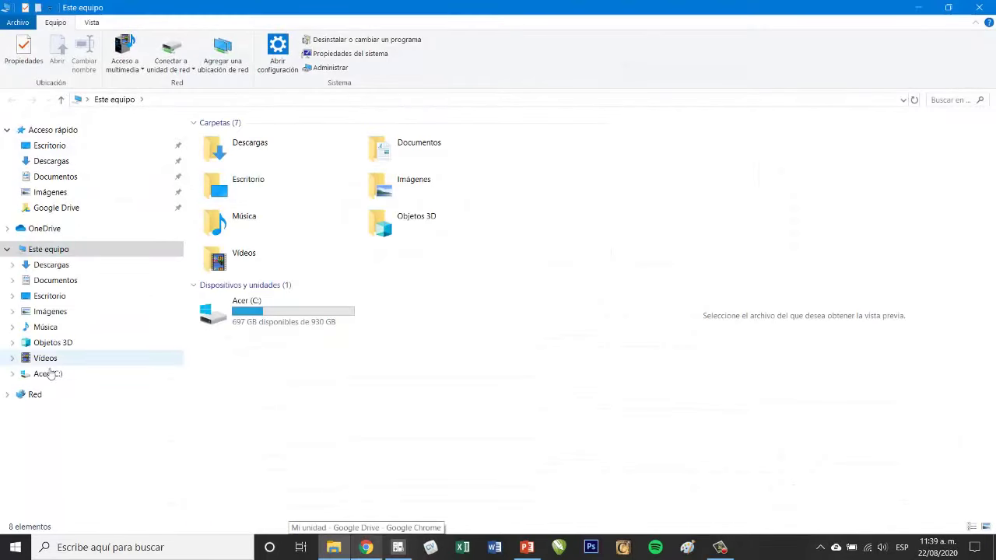
{"action": "left_click", "coordinate": [56, 377]}
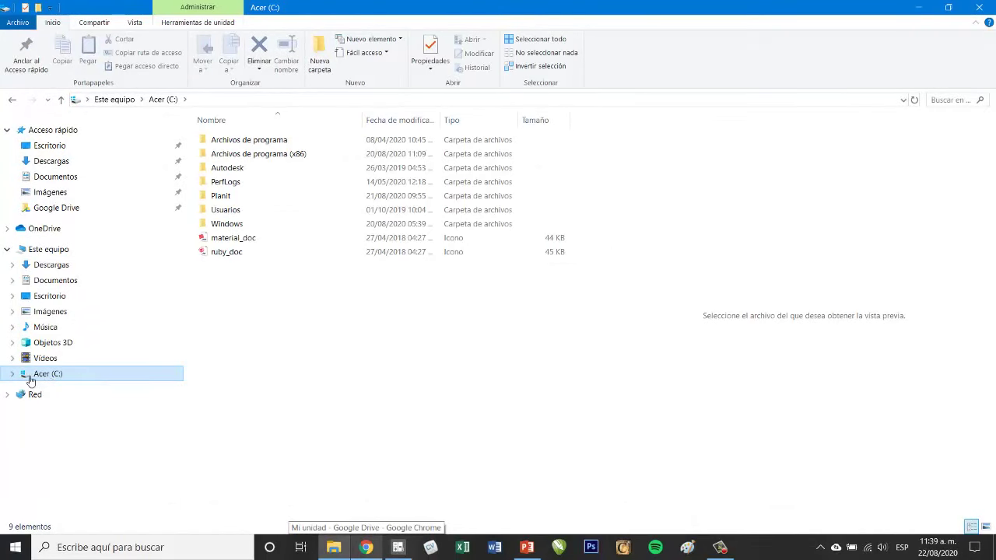
{"action": "double_click", "coordinate": [226, 216]}
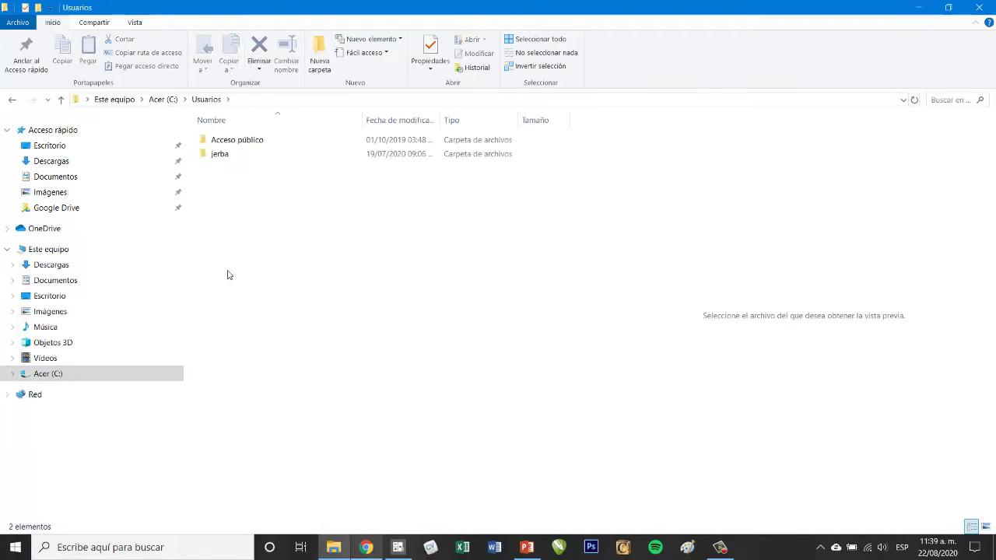
{"action": "double_click", "coordinate": [220, 154]}
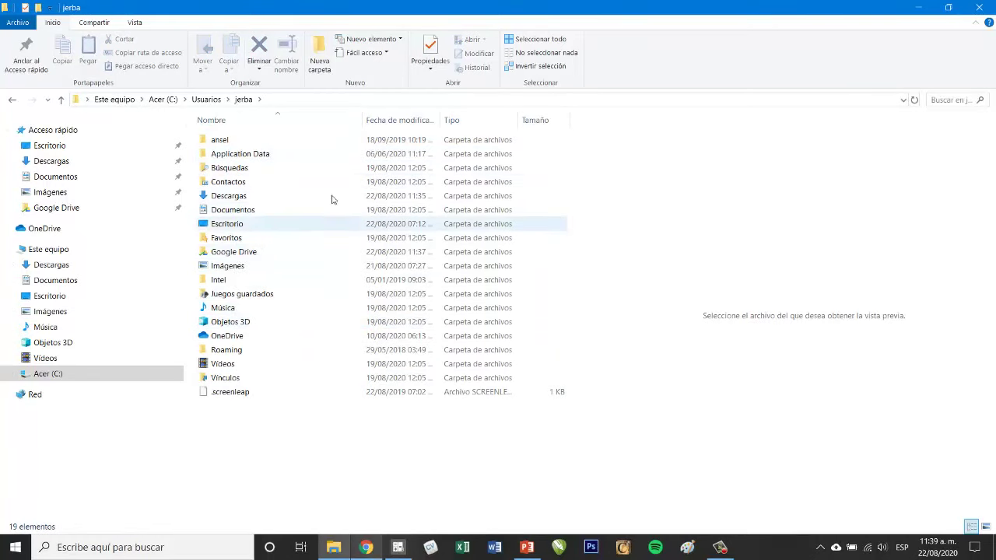
{"action": "left_click", "coordinate": [233, 251]}
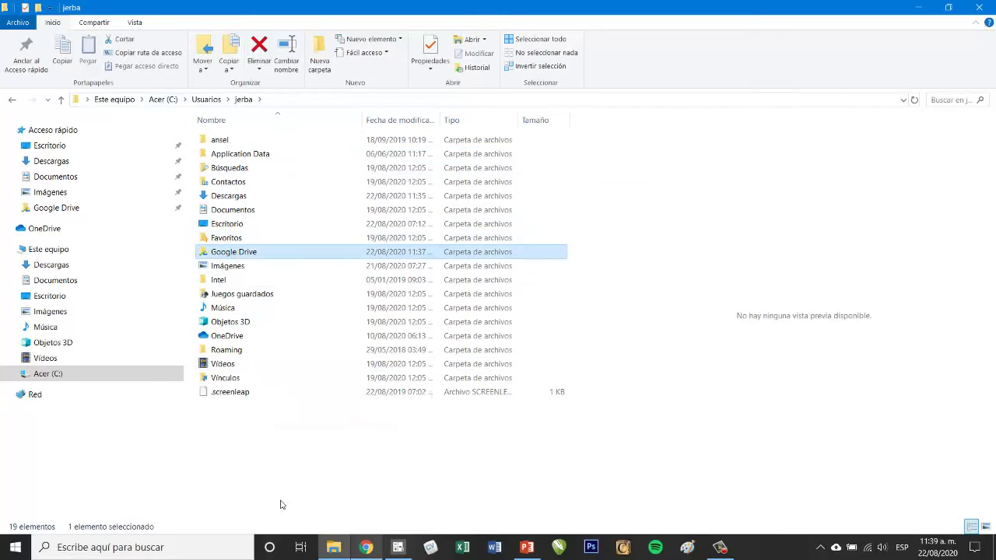
{"action": "double_click", "coordinate": [248, 257]}
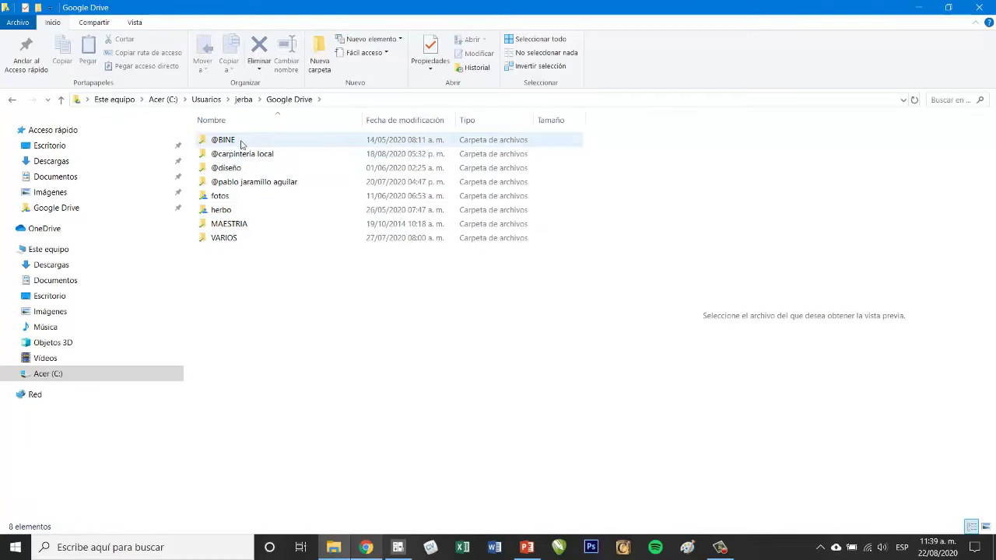
Compare the local Google Drive folders with those in Mi unidad on the web
{"action": "left_click", "coordinate": [371, 548]}
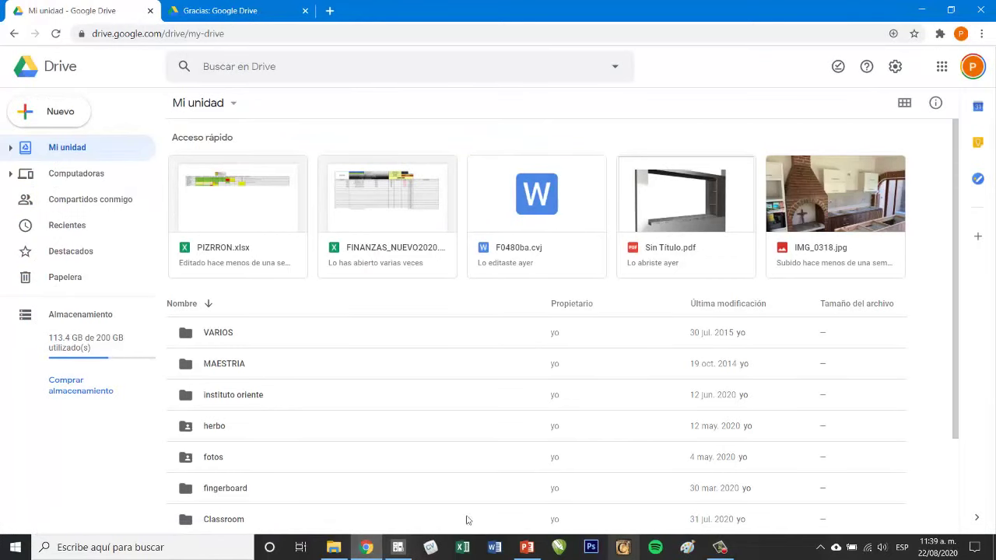
{"action": "left_click", "coordinate": [362, 549]}
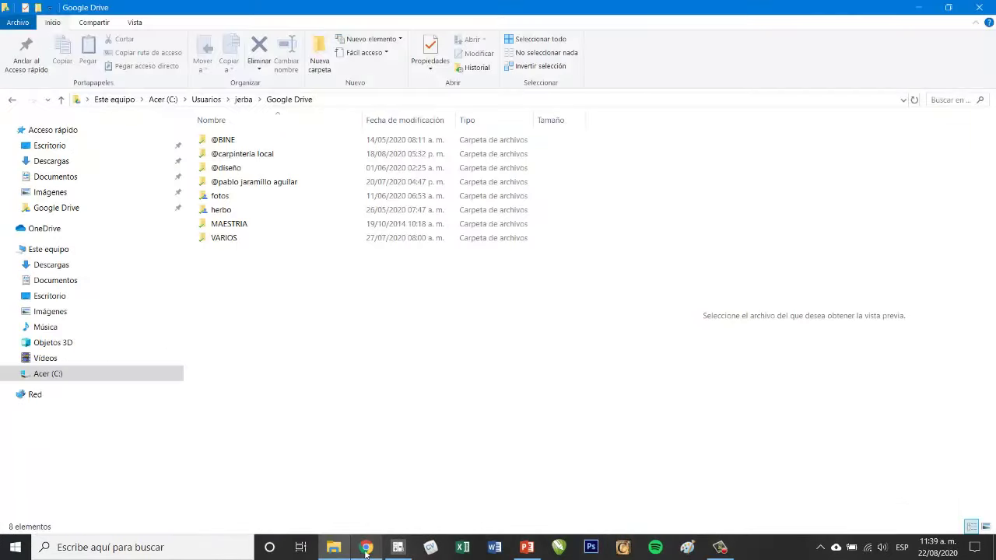
{"action": "left_click", "coordinate": [366, 548]}
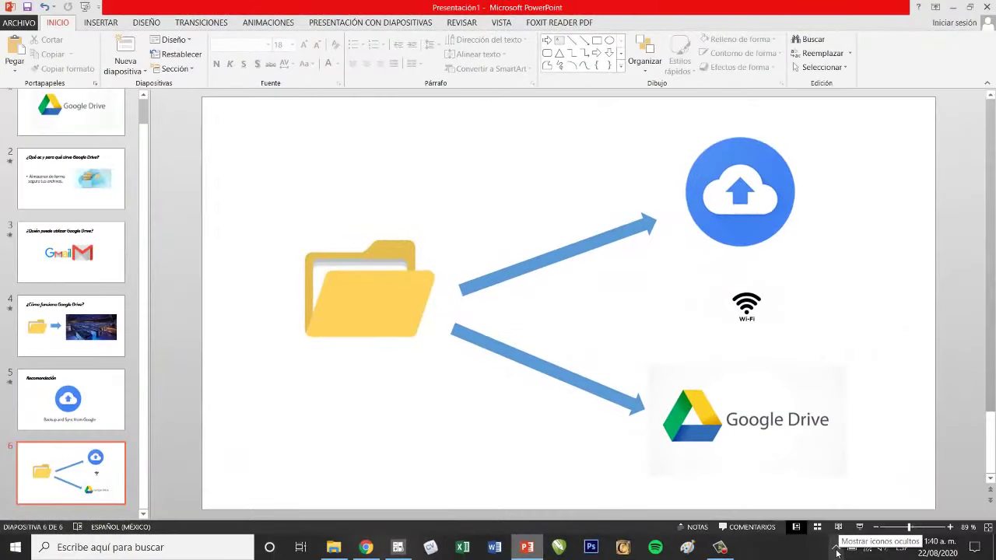
Disconnect the computer from the ARRIS-AA82 Wi-Fi network
{"action": "left_click", "coordinate": [836, 549]}
{"action": "left_click", "coordinate": [836, 549]}
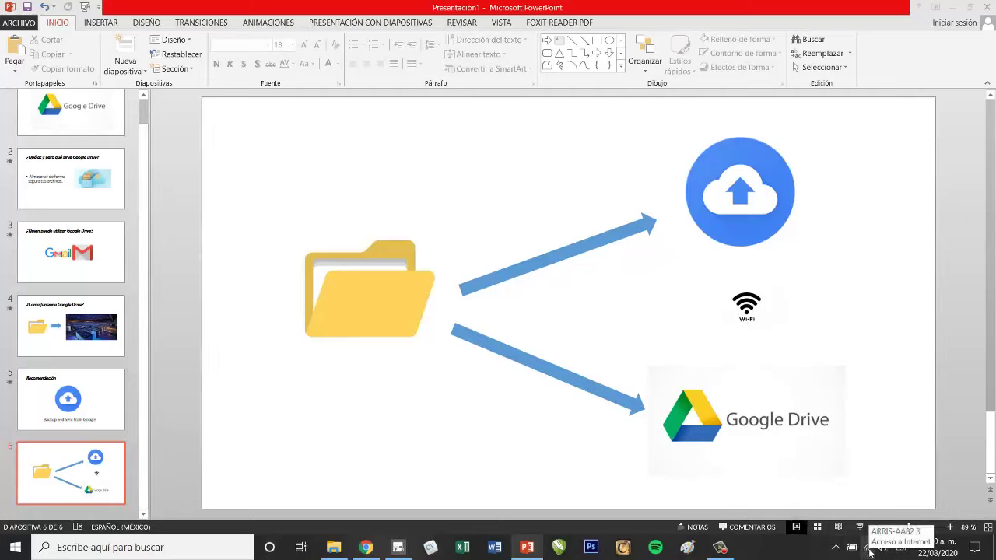
{"action": "left_click", "coordinate": [868, 550]}
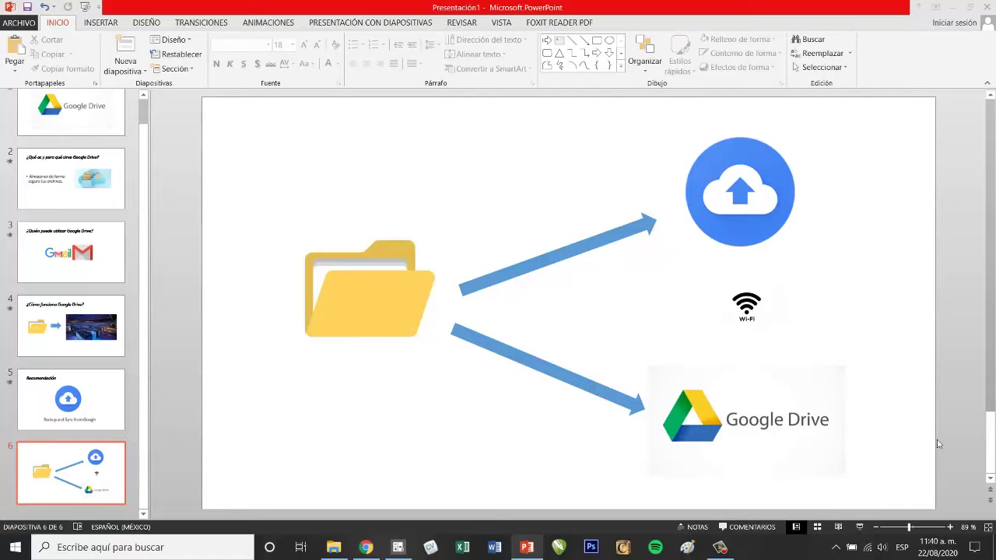
{"action": "left_click", "coordinate": [870, 549]}
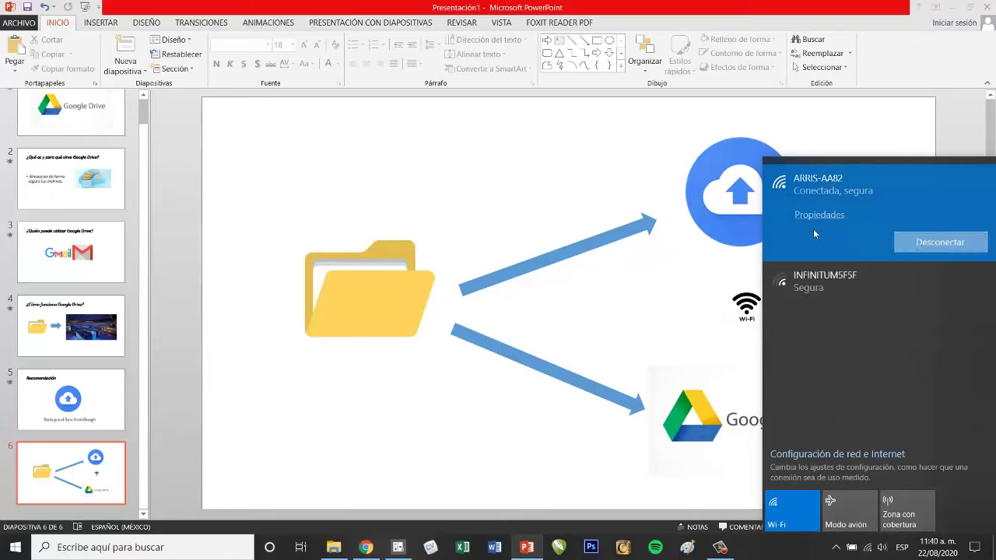
{"action": "left_click", "coordinate": [680, 143]}
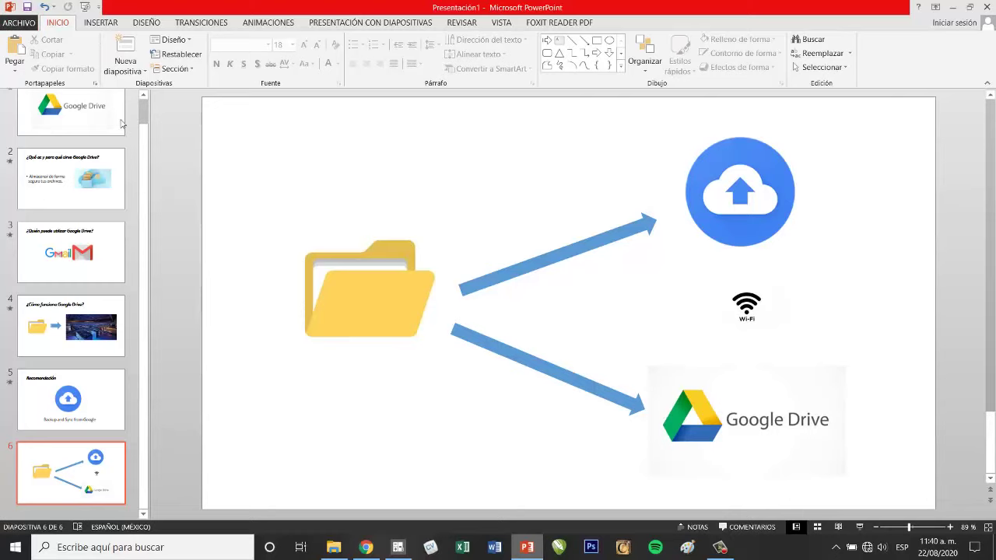
Create a new blank presentation and enter "Prueba 1" as the title of its first slide
{"action": "left_click", "coordinate": [26, 25]}
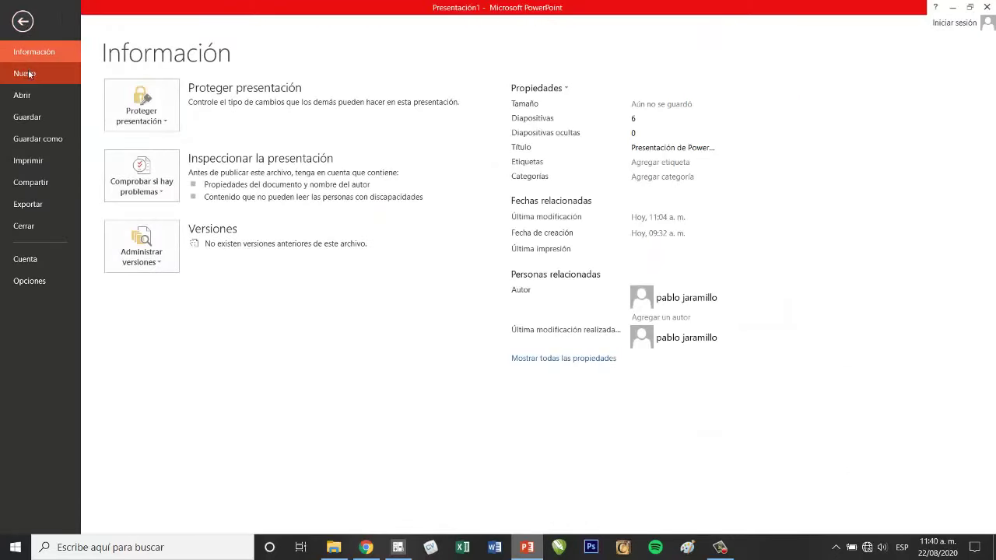
{"action": "left_click", "coordinate": [26, 73]}
{"action": "left_click", "coordinate": [171, 182]}
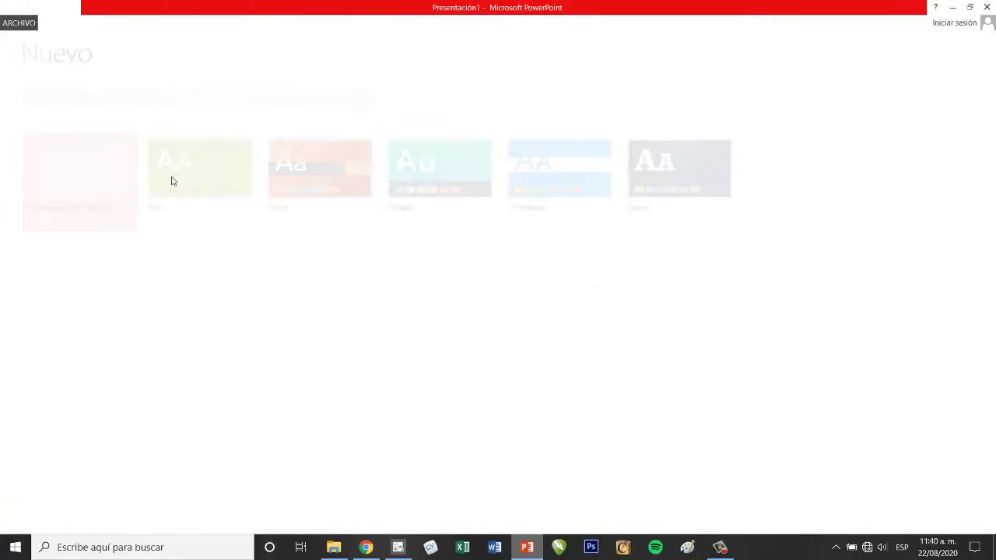
{"action": "left_click", "coordinate": [371, 231]}
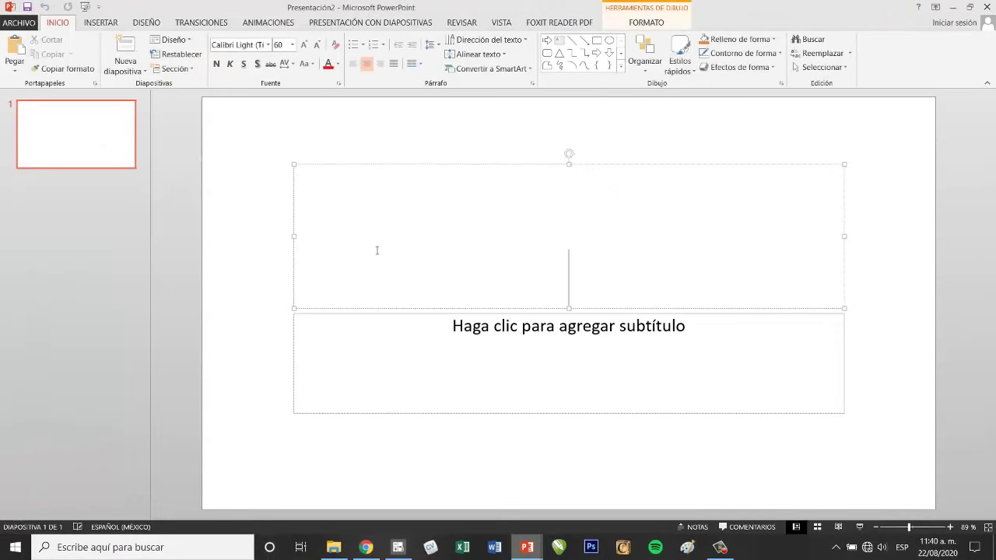
{"action": "type", "text": "prueba"}
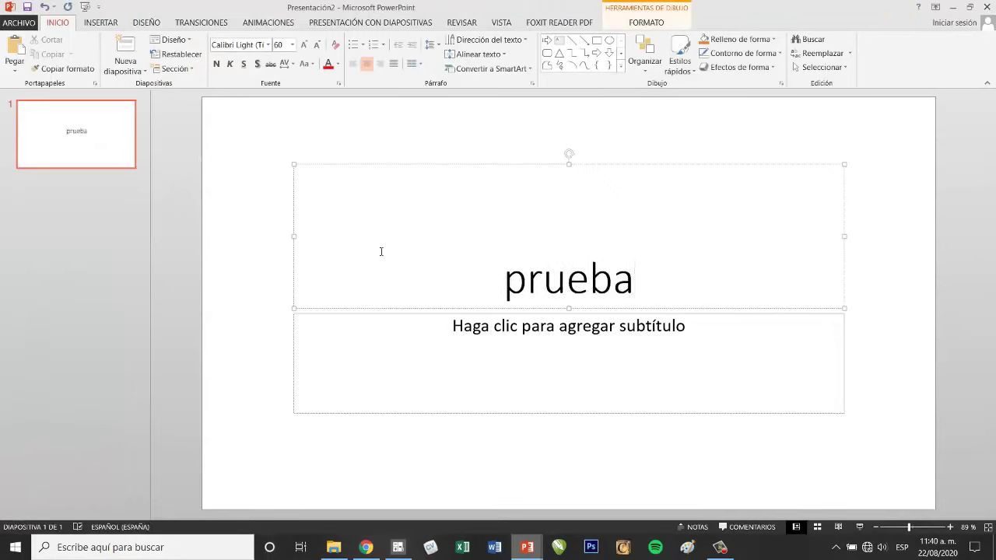
{"action": "type", "text": " 1"}
{"action": "left_click", "coordinate": [602, 128]}
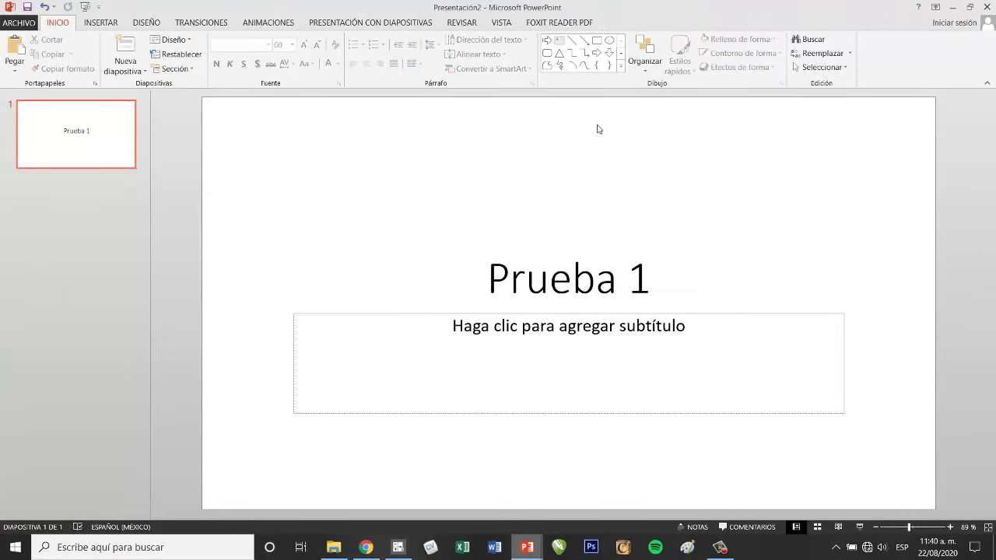
Start saving the presentation as a file on this computer and collapse the quick access list in the Guardar como dialog
{"action": "left_click", "coordinate": [19, 23]}
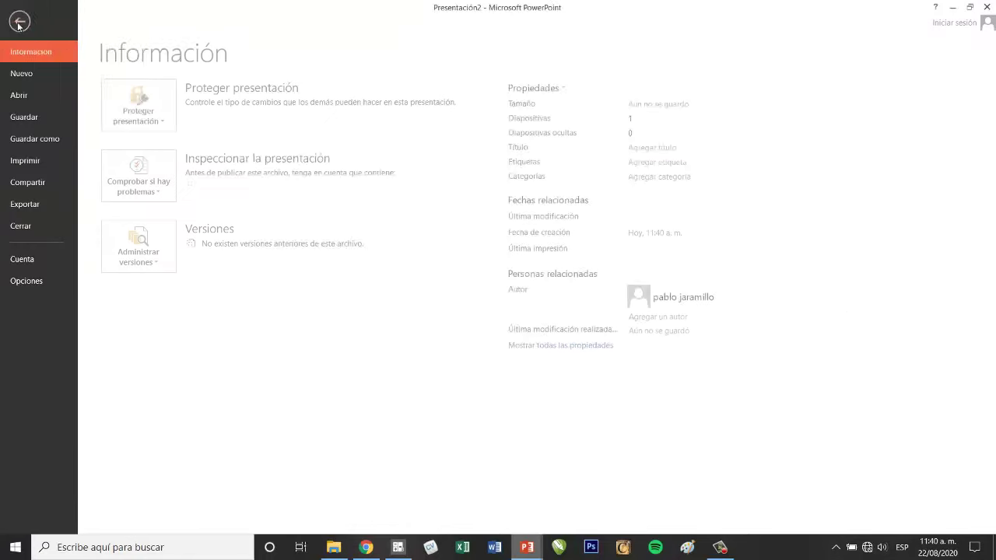
{"action": "left_click", "coordinate": [44, 138]}
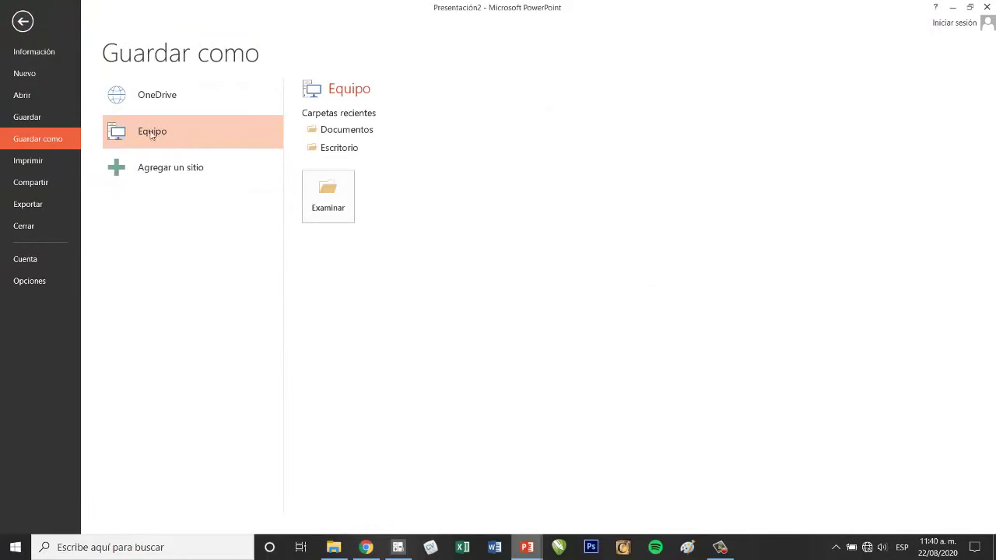
{"action": "left_click", "coordinate": [333, 205]}
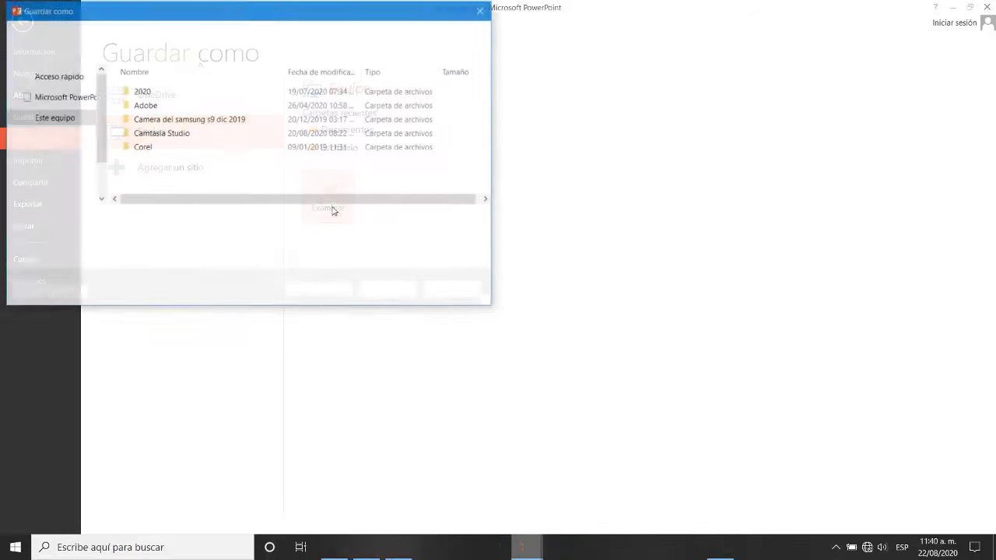
{"action": "left_click_drag", "start_coordinate": [309, 10], "coordinate": [518, 49]}
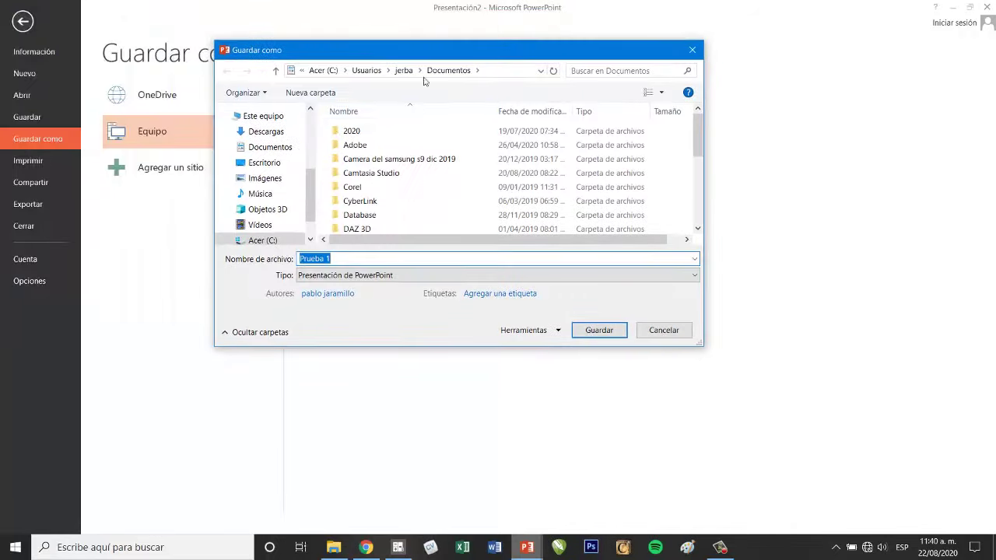
{"action": "left_click_drag", "start_coordinate": [315, 189], "coordinate": [312, 129]}
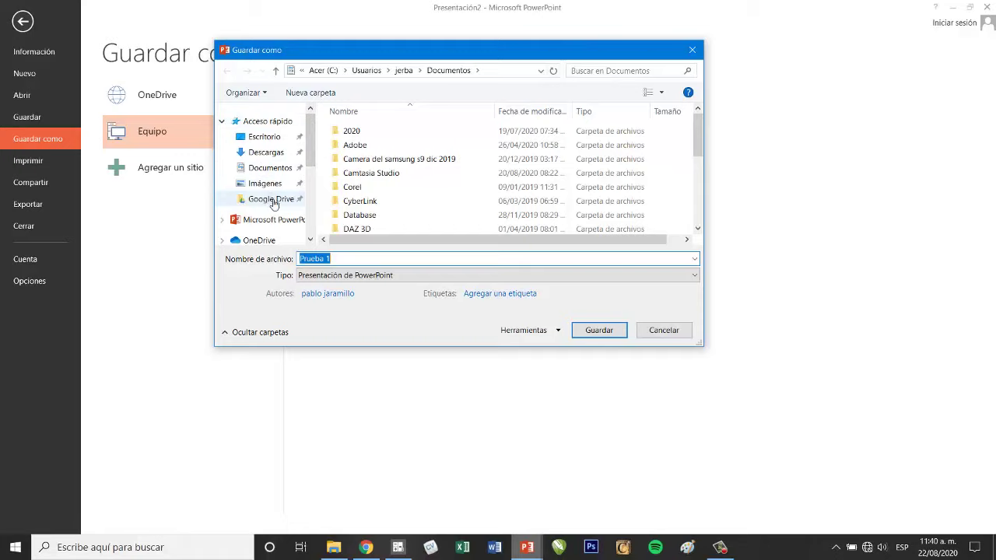
{"action": "left_click", "coordinate": [222, 121]}
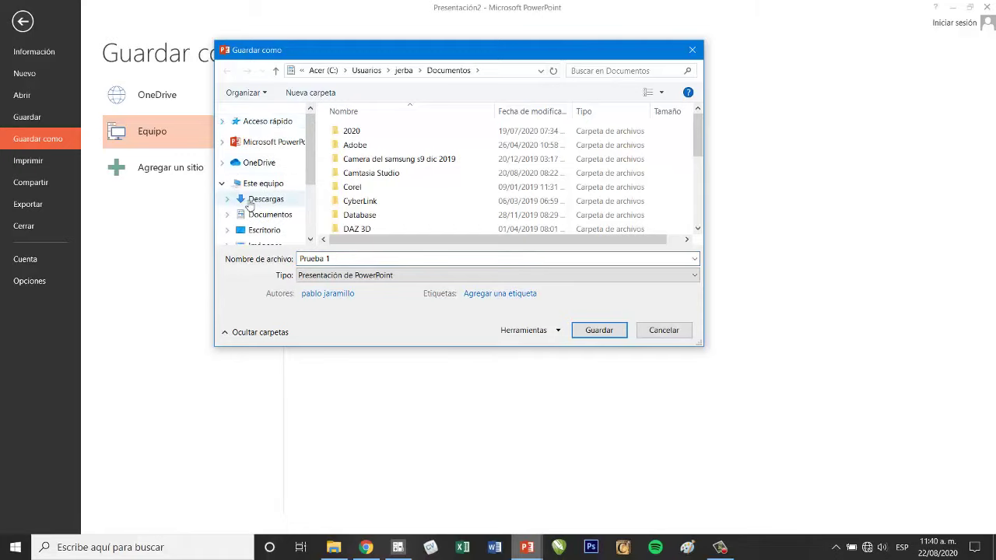
Save the presentation as "Prueba 1" in the Google Drive folder inside the user profile folder under Usuarios on Acer (C:)
{"action": "scroll", "coordinate": [307, 164], "scroll_direction": "down", "scroll_amount": 3}
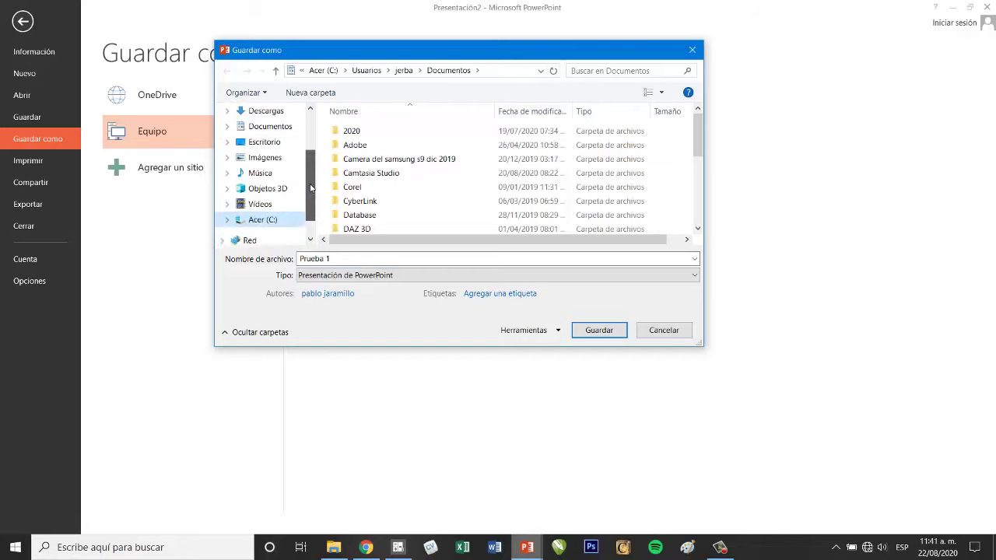
{"action": "scroll", "coordinate": [312, 143], "scroll_direction": "up", "scroll_amount": 3}
{"action": "scroll", "coordinate": [313, 143], "scroll_direction": "down", "scroll_amount": 2}
{"action": "scroll", "coordinate": [315, 187], "scroll_direction": "down", "scroll_amount": 1}
{"action": "left_click", "coordinate": [262, 220]}
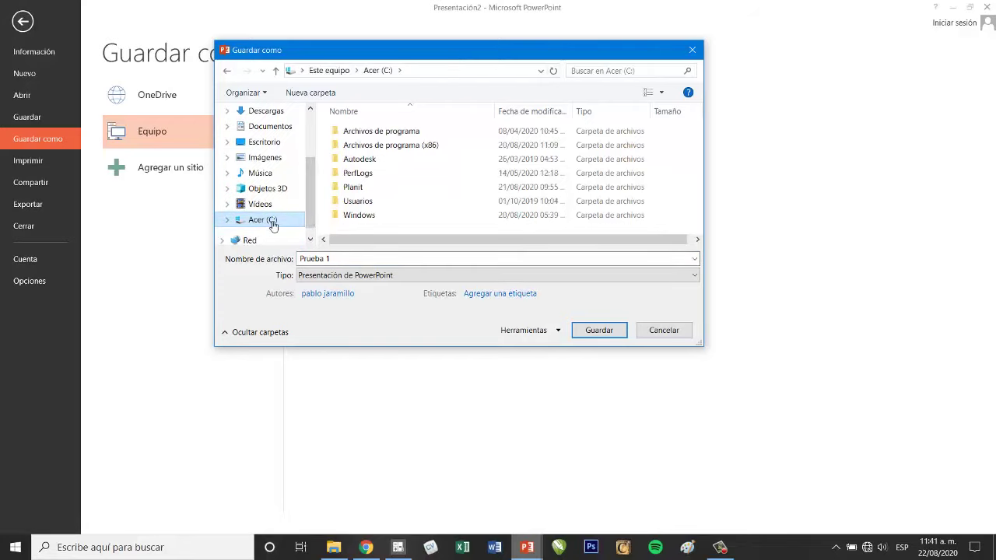
{"action": "double_click", "coordinate": [360, 202]}
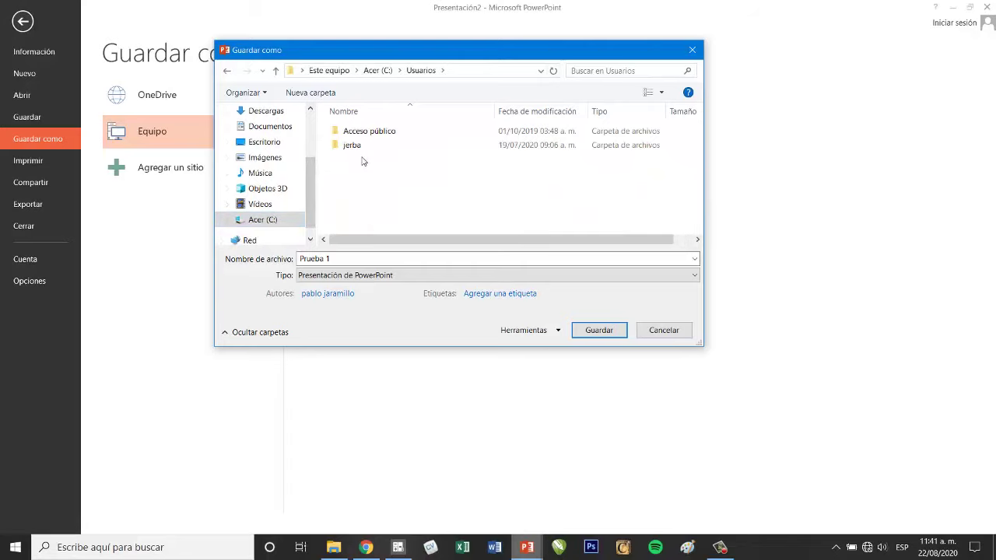
{"action": "double_click", "coordinate": [353, 146]}
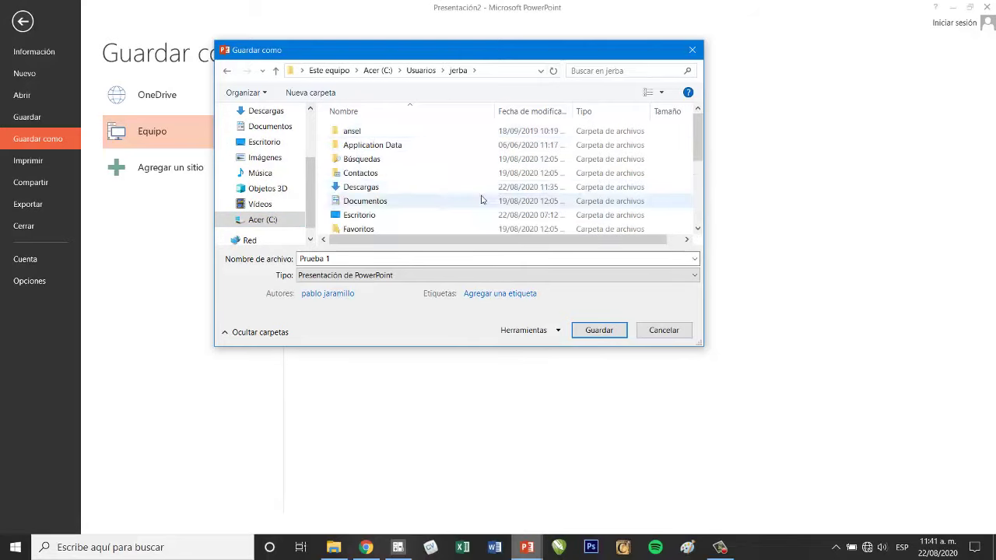
{"action": "scroll", "coordinate": [480, 200], "scroll_direction": "down", "scroll_amount": 2}
{"action": "left_click", "coordinate": [359, 171]}
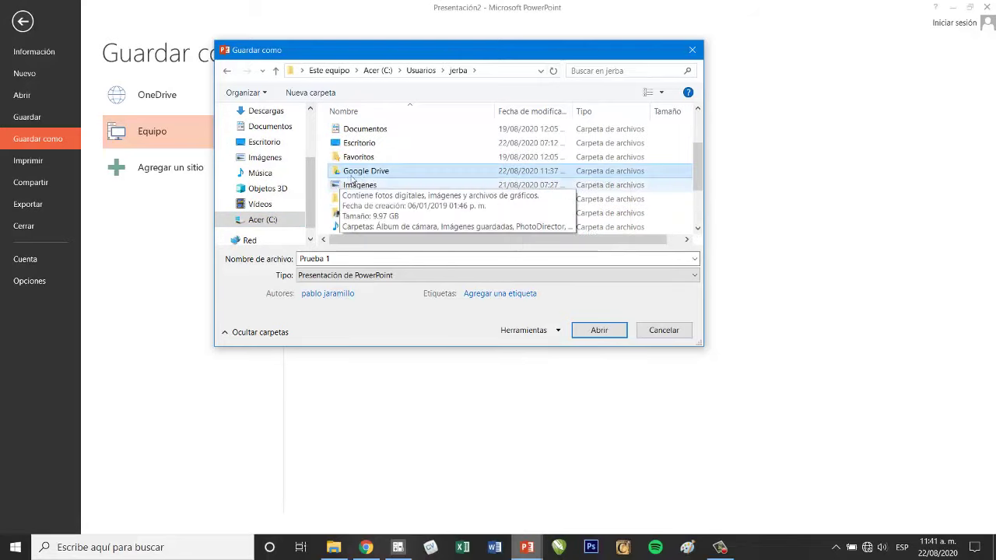
{"action": "double_click", "coordinate": [354, 172]}
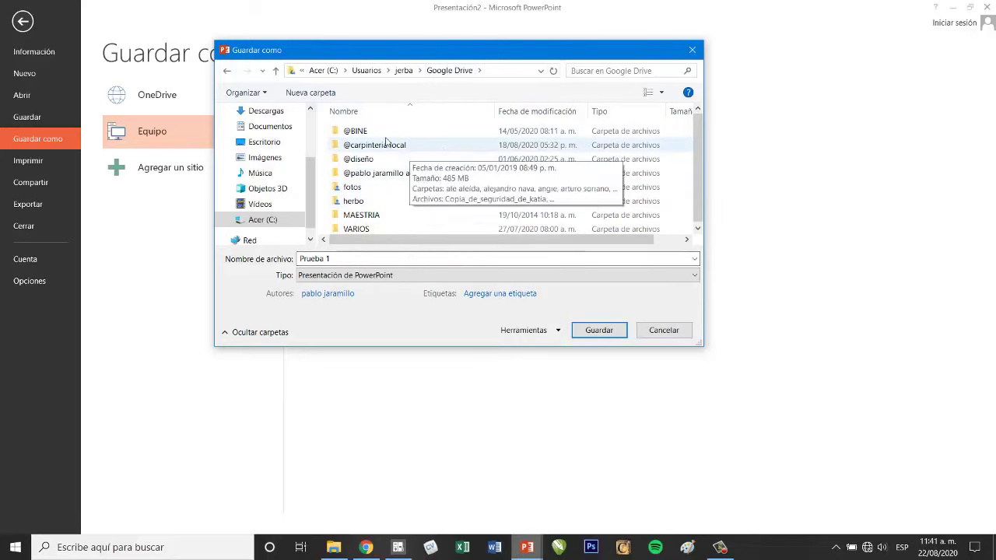
{"action": "left_click_drag", "start_coordinate": [696, 132], "coordinate": [695, 171]}
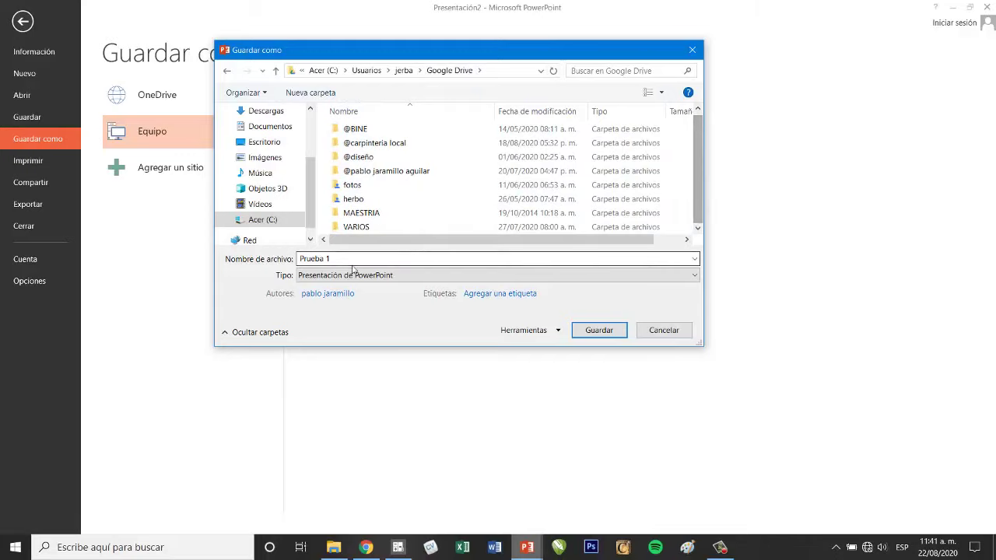
{"action": "left_click", "coordinate": [605, 332]}
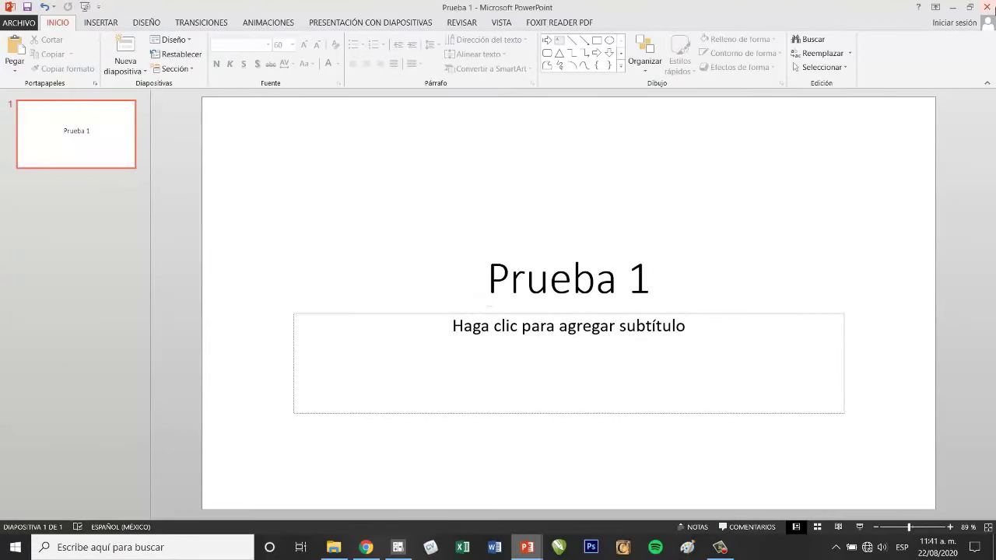
Enter "Modificación 1.1" as the subtitle of the first slide
{"action": "left_click", "coordinate": [615, 339]}
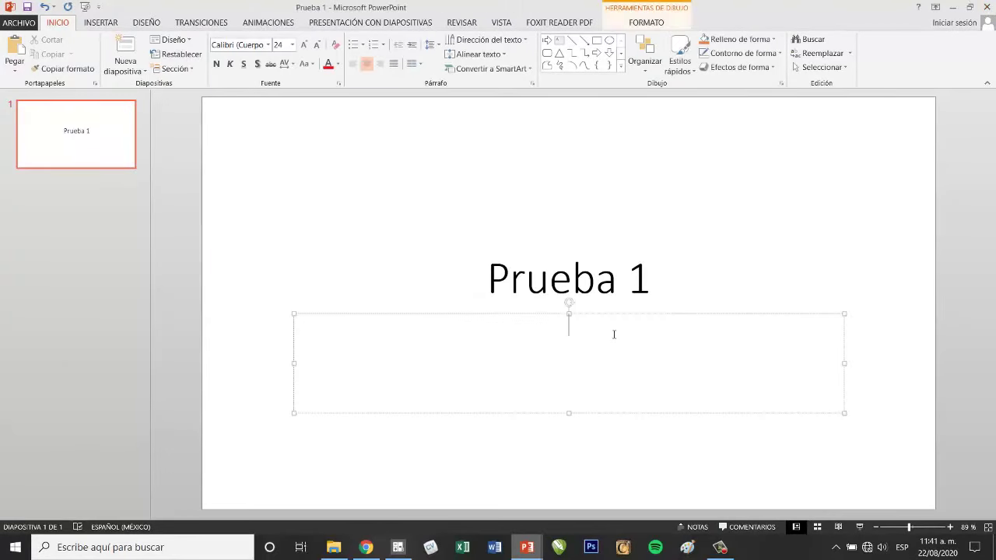
{"action": "type", "text": "modificación "}
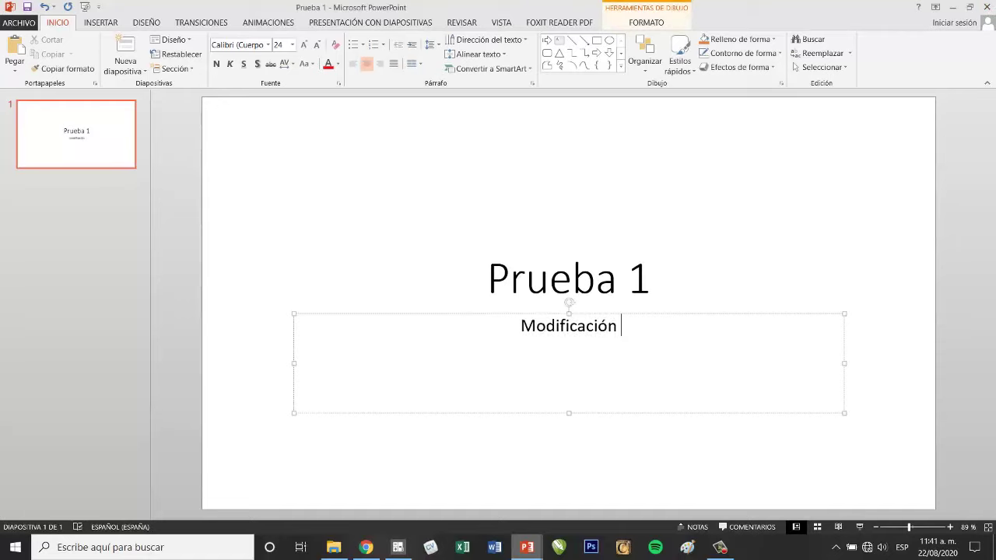
{"action": "type", "text": "1.1"}
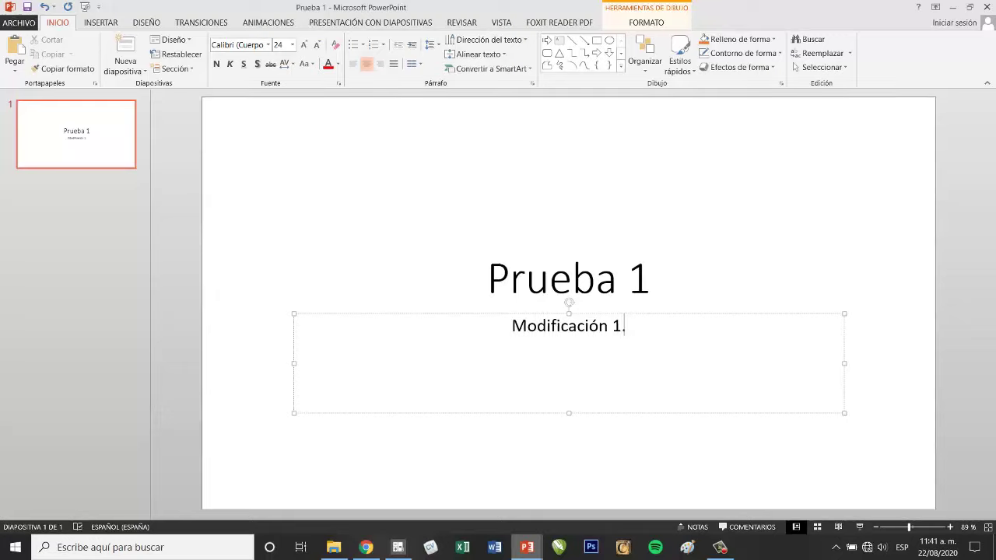
{"action": "left_click", "coordinate": [680, 259]}
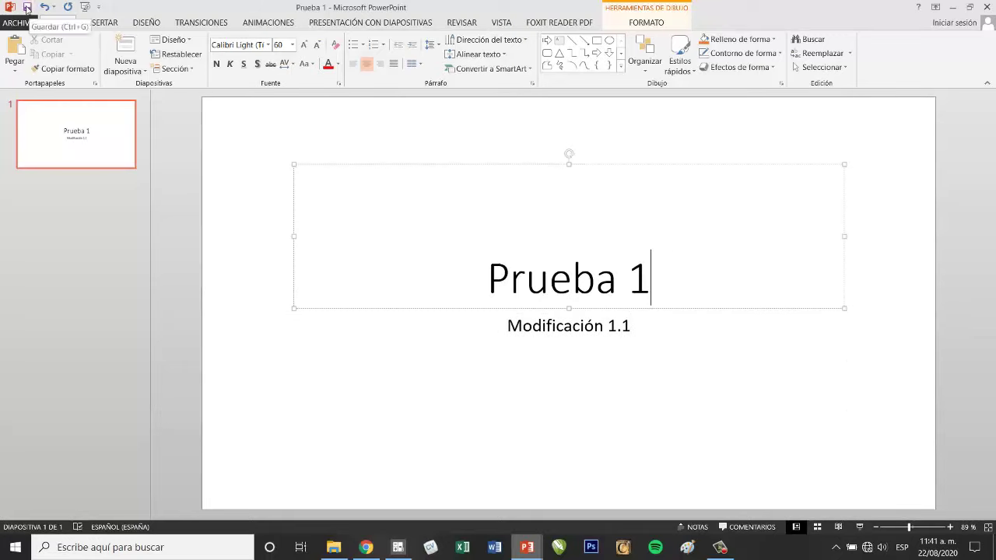
Save the changes to the Prueba 1 presentation and close it
{"action": "left_click", "coordinate": [26, 7]}
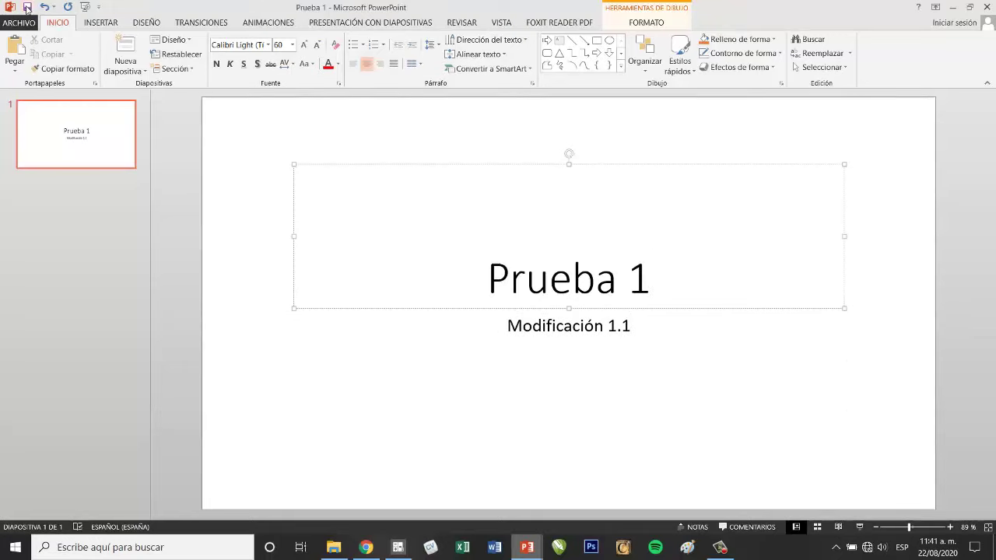
{"action": "left_click", "coordinate": [984, 8]}
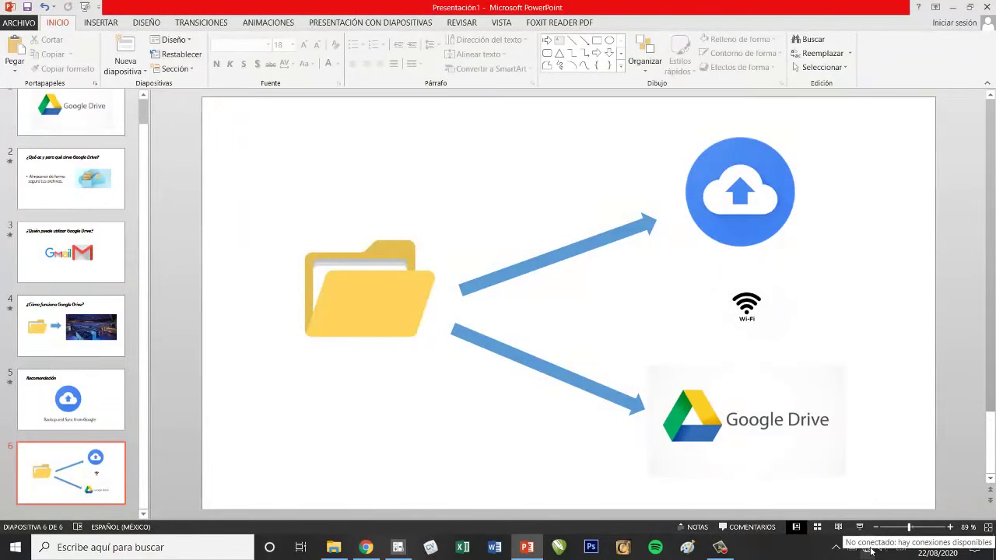
Open the Prueba 1 presentation from the computer's Google Drive folder
{"action": "left_click", "coordinate": [16, 23]}
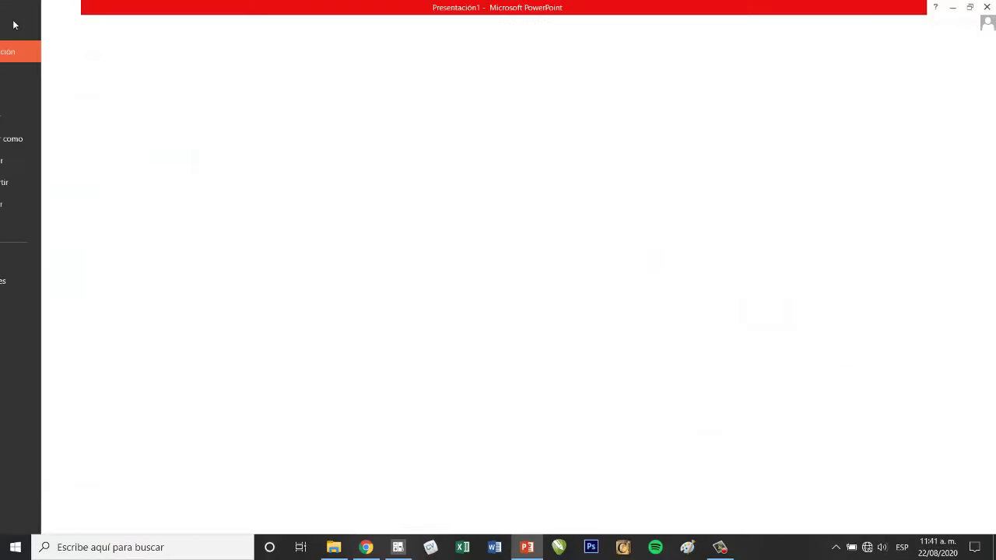
{"action": "left_click", "coordinate": [26, 94]}
{"action": "left_click", "coordinate": [166, 173]}
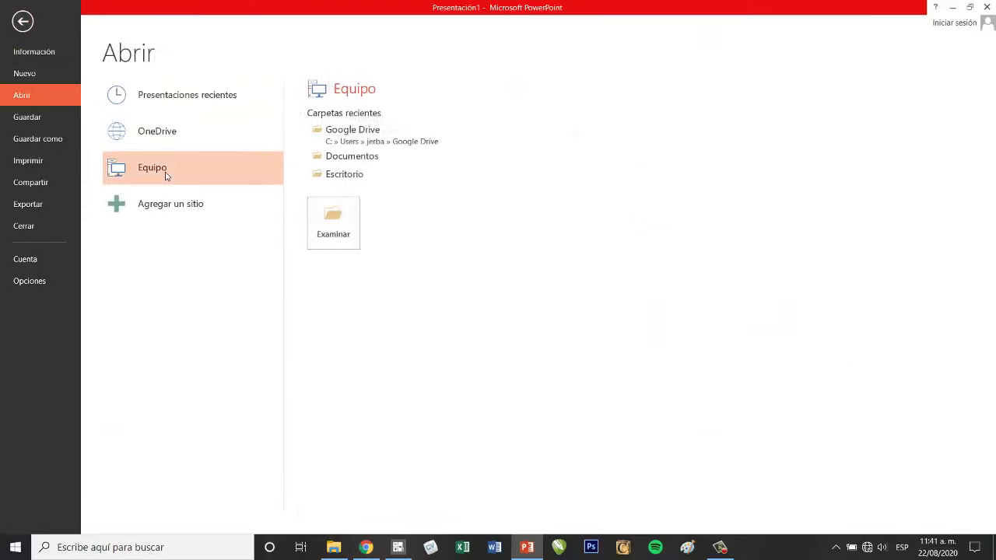
{"action": "left_click", "coordinate": [343, 231]}
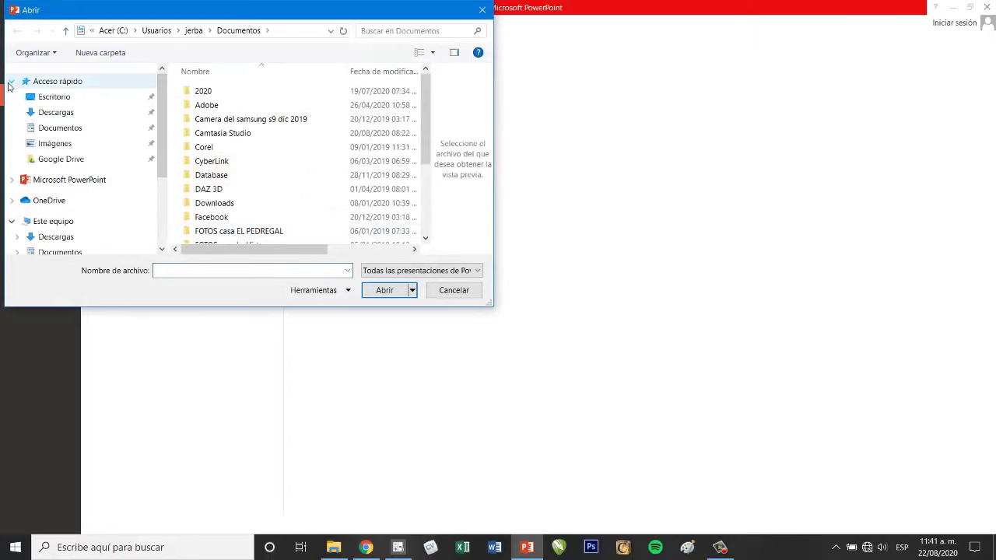
{"action": "left_click", "coordinate": [70, 162]}
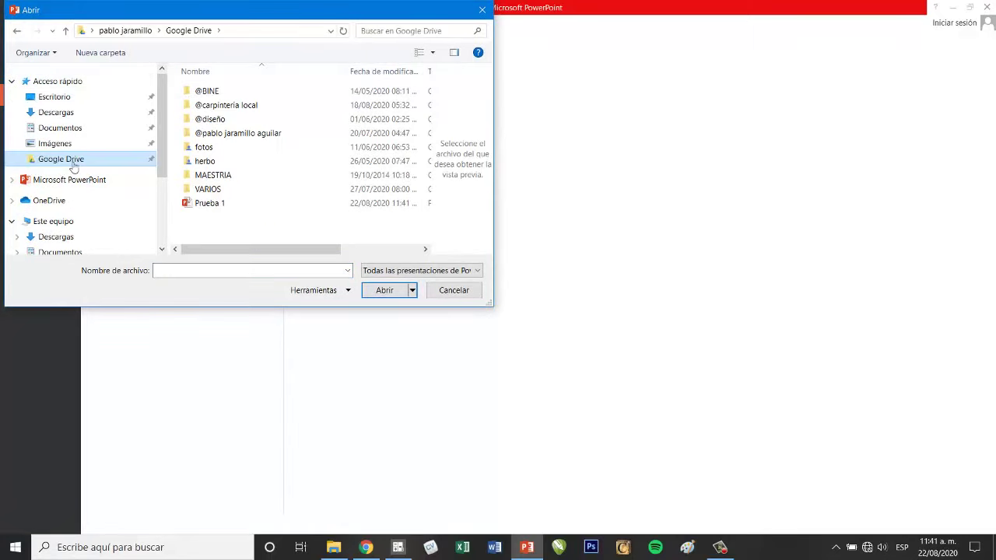
{"action": "left_click", "coordinate": [211, 204]}
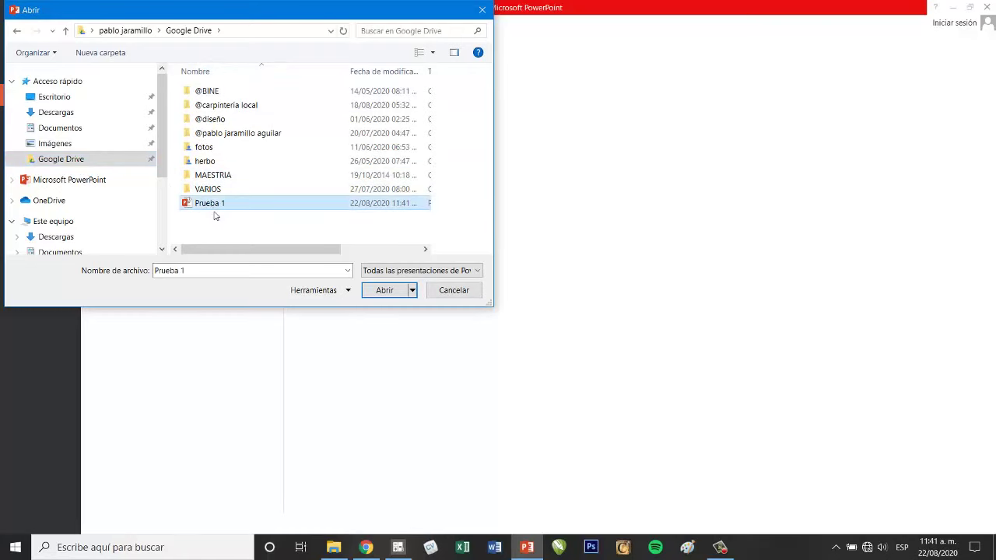
{"action": "left_click", "coordinate": [384, 290]}
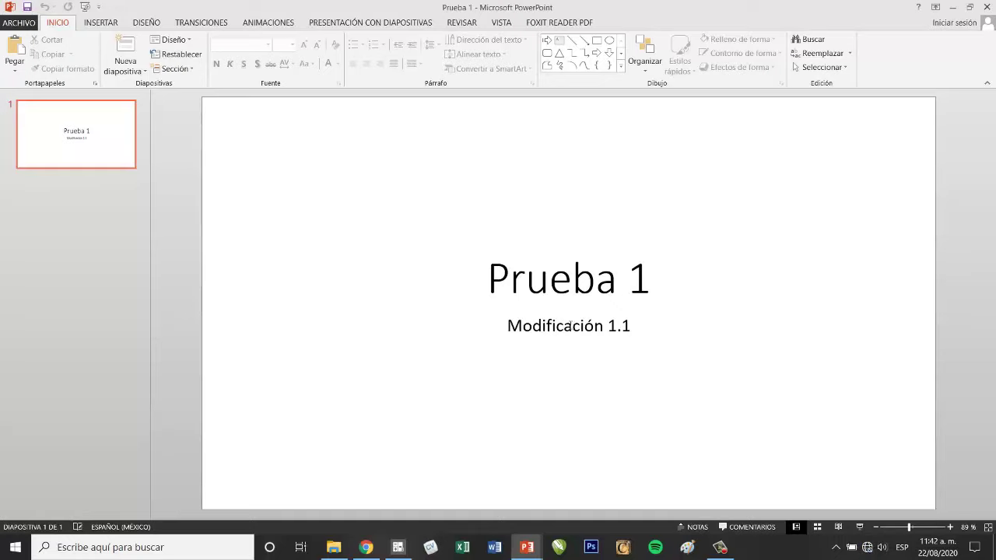
Connect the computer to the ARRIS-AA82 Wi-Fi network with automatic connection enabled
{"action": "left_click", "coordinate": [869, 548]}
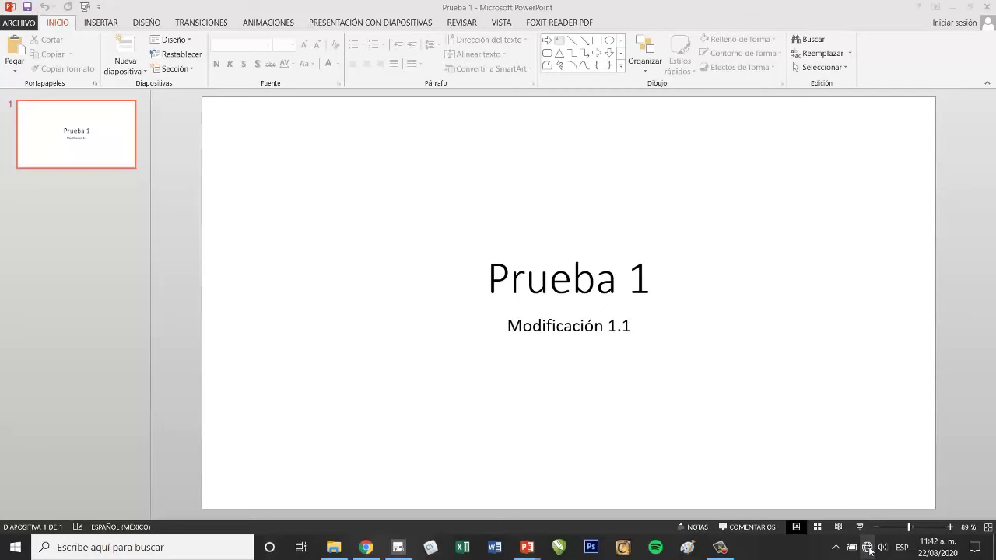
{"action": "left_click", "coordinate": [824, 183]}
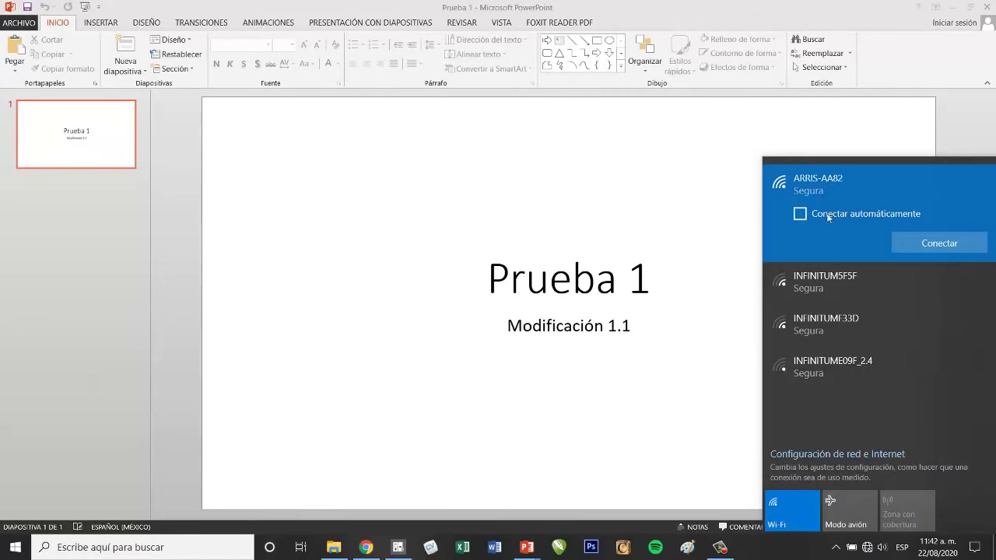
{"action": "left_click", "coordinate": [828, 215]}
{"action": "left_click", "coordinate": [929, 244]}
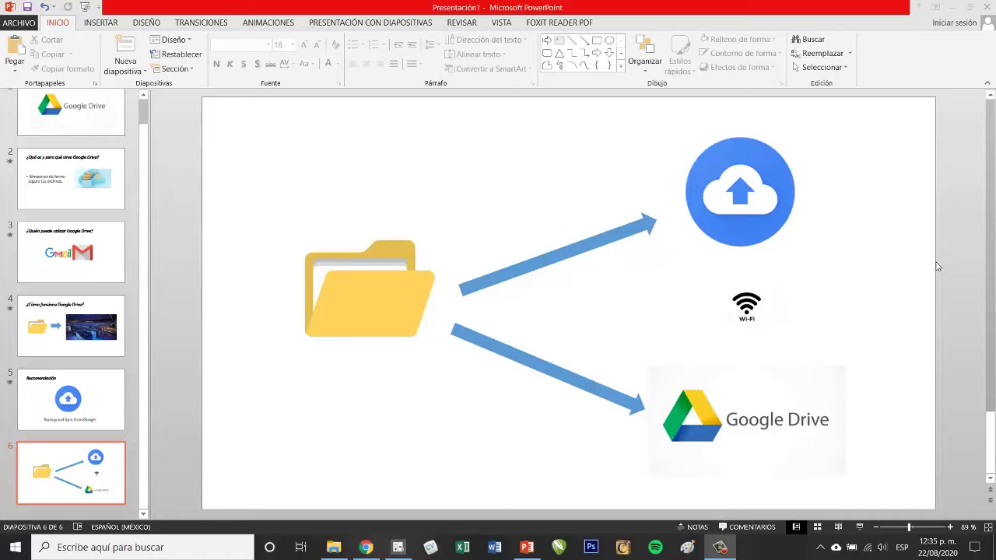
Check the Wi-Fi connection and the sync status of Prueba 1.pptx in Copia de seguridad y sincronización
{"action": "mouse_move", "coordinate": [867, 549]}
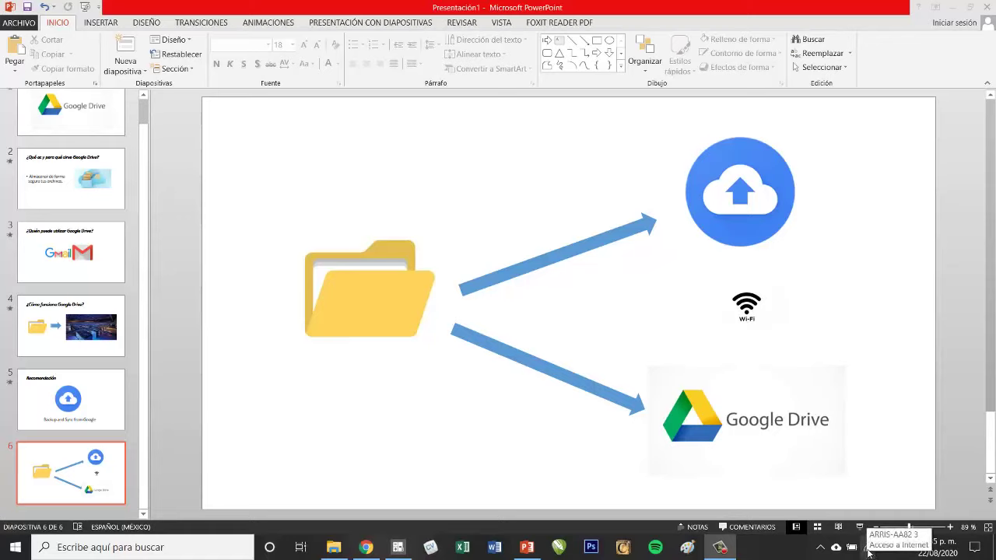
{"action": "mouse_move", "coordinate": [836, 551]}
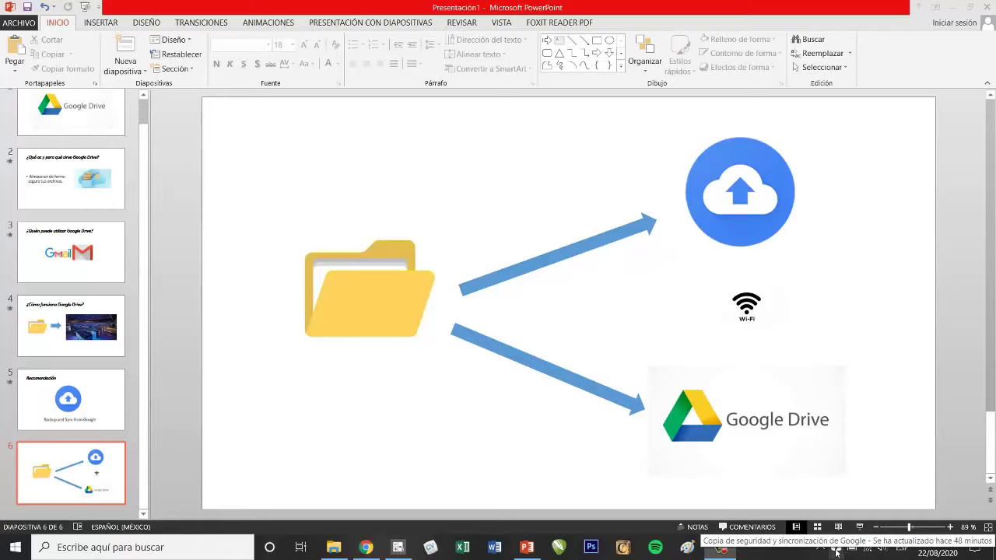
{"action": "left_click", "coordinate": [835, 550]}
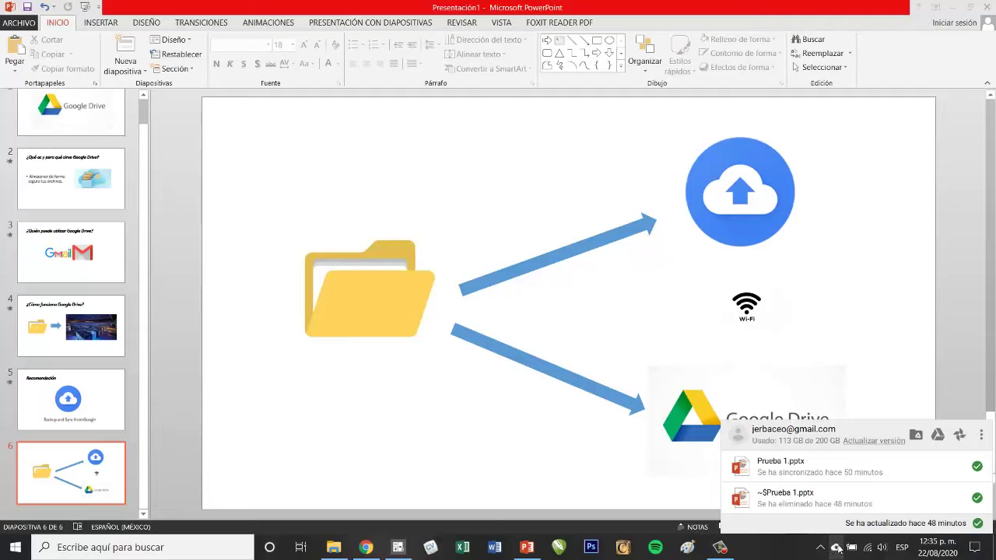
Display the Recomendación slide and reopen the recent activity of Copia de seguridad y sincronización
{"action": "left_click", "coordinate": [110, 419]}
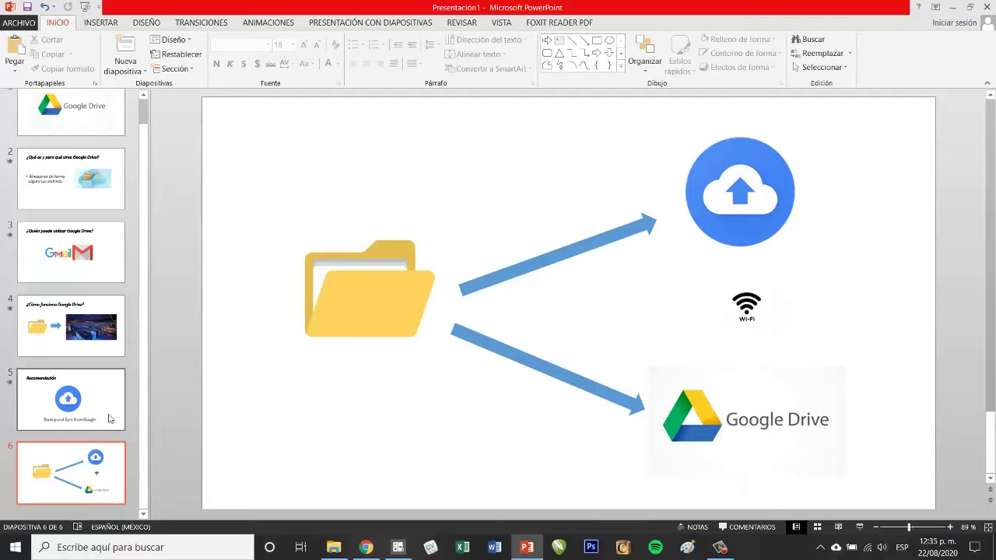
{"action": "left_click", "coordinate": [63, 410]}
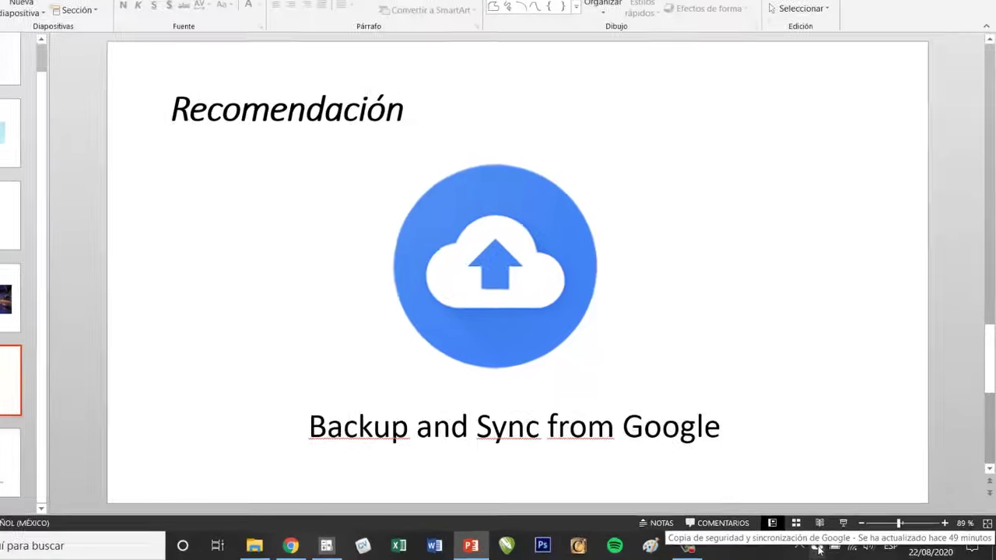
{"action": "left_click", "coordinate": [818, 549]}
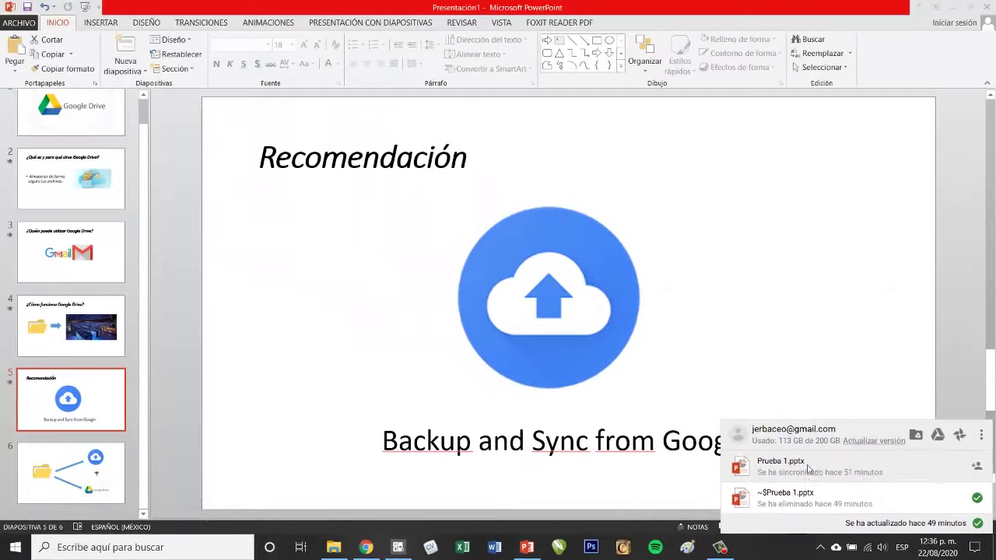
Switch to Google Drive in Chrome, preview Prueba 1.pptx from Mi unidad, and close the preview
{"action": "left_click", "coordinate": [546, 143]}
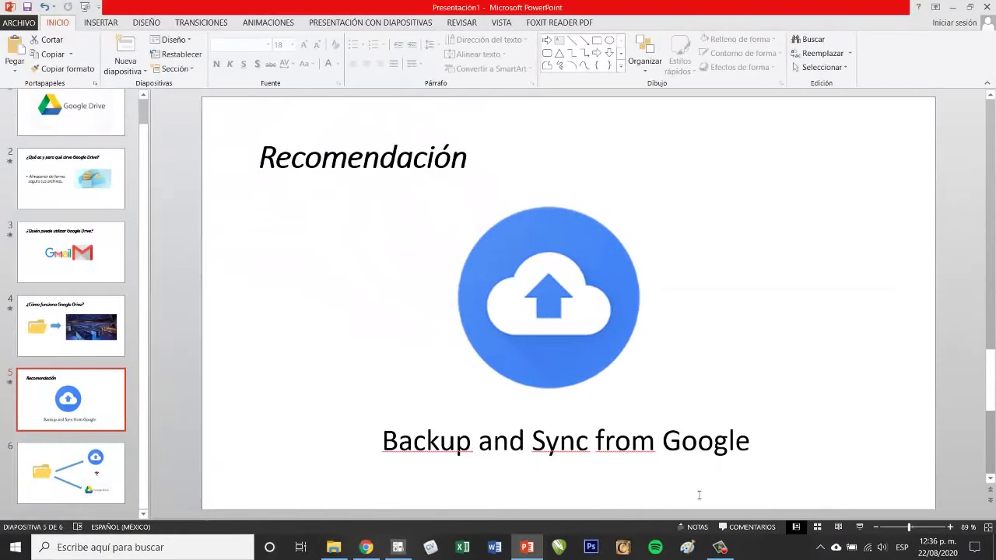
{"action": "left_click", "coordinate": [367, 547]}
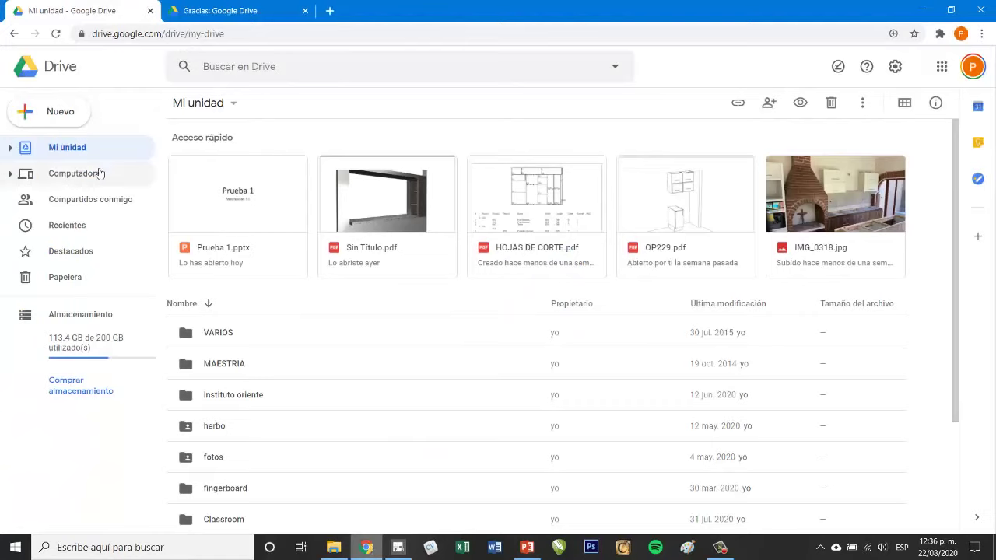
{"action": "left_click", "coordinate": [74, 150]}
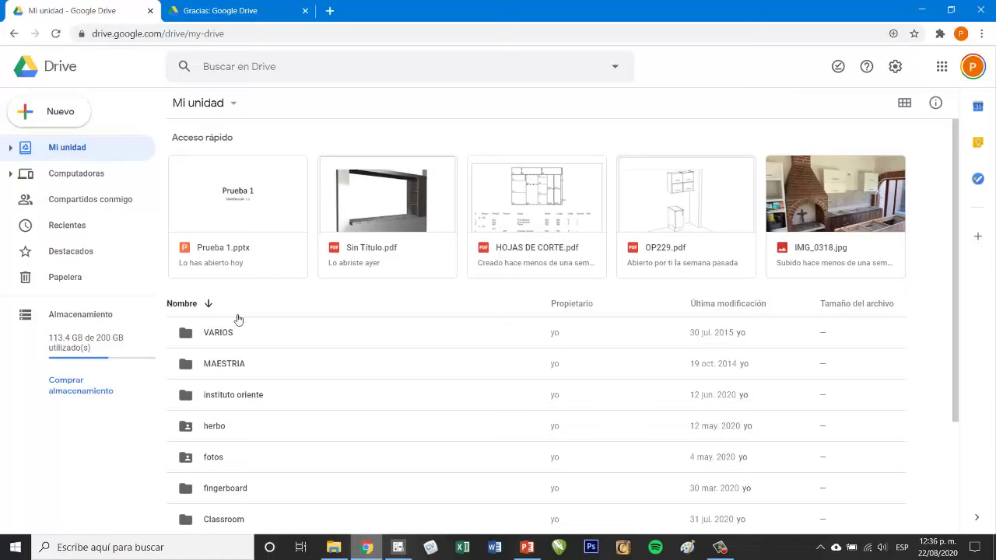
{"action": "left_click_drag", "start_coordinate": [955, 163], "coordinate": [956, 277]}
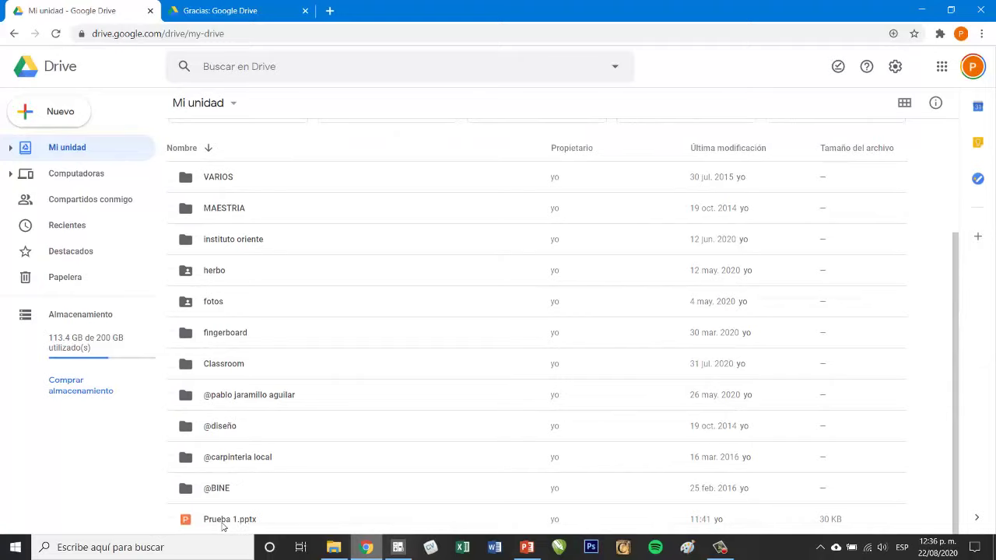
{"action": "left_click", "coordinate": [230, 520]}
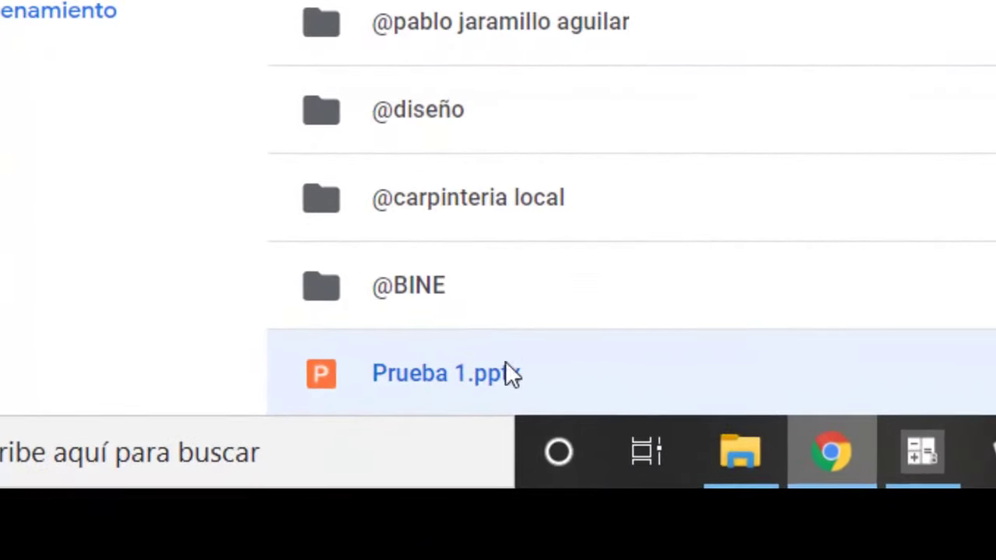
{"action": "double_click", "coordinate": [471, 371]}
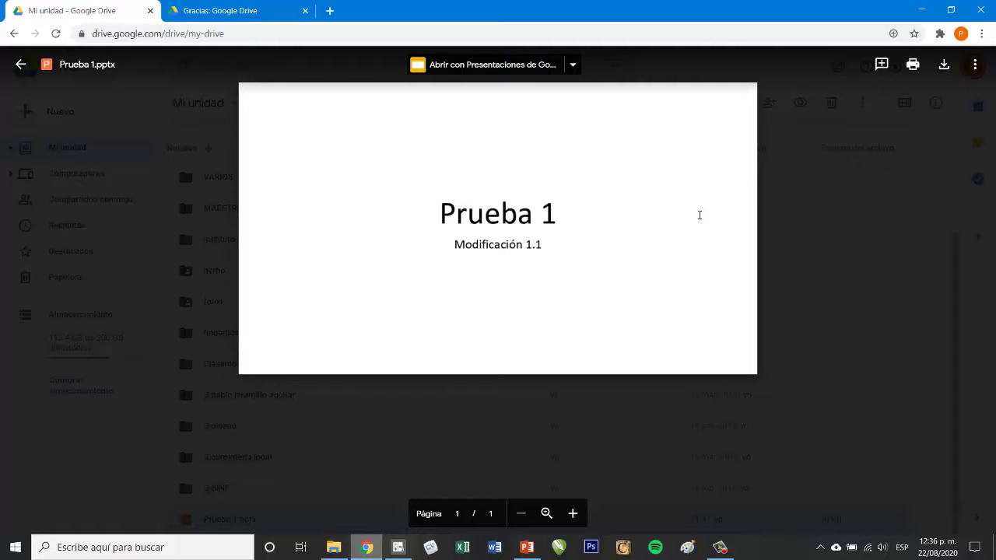
{"action": "left_click", "coordinate": [21, 65]}
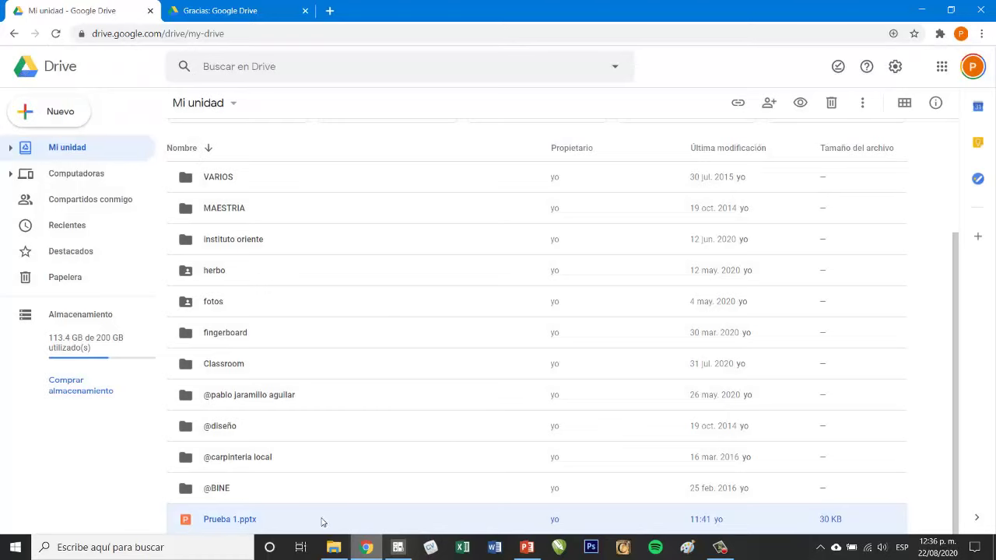
Review the available actions for Prueba 1.pptx in Mi unidad and check its sync status in Copia de seguridad y sincronización
{"action": "right_click", "coordinate": [252, 524]}
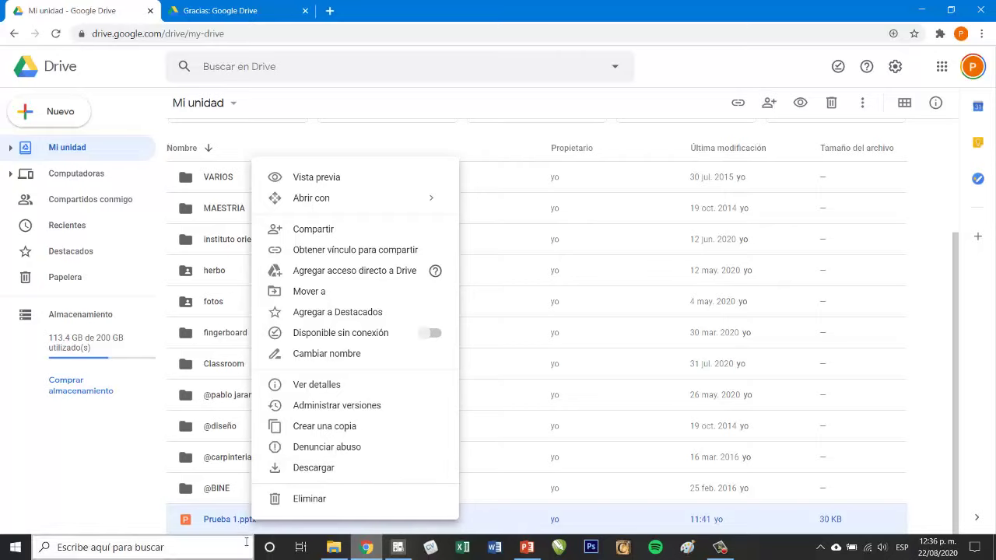
{"action": "left_click", "coordinate": [234, 520]}
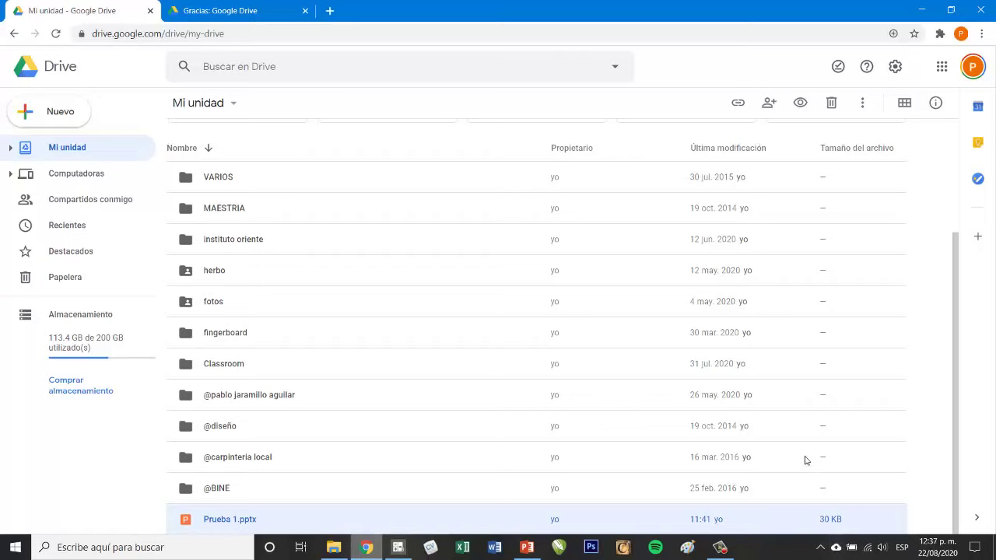
{"action": "left_click", "coordinate": [837, 551]}
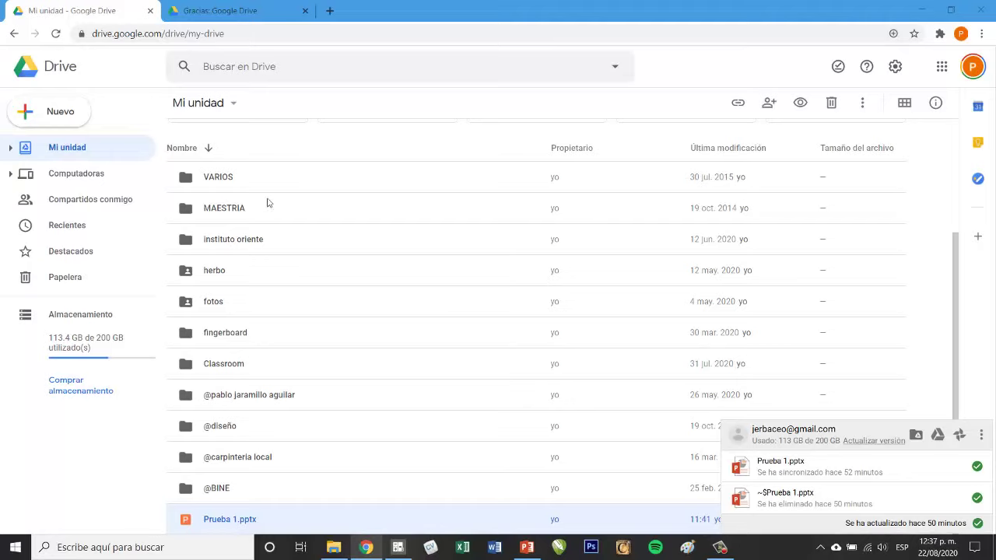
Switch to File Explorer and open the Prueba 1 presentation from the computer's Google Drive folder
{"action": "left_click", "coordinate": [333, 547]}
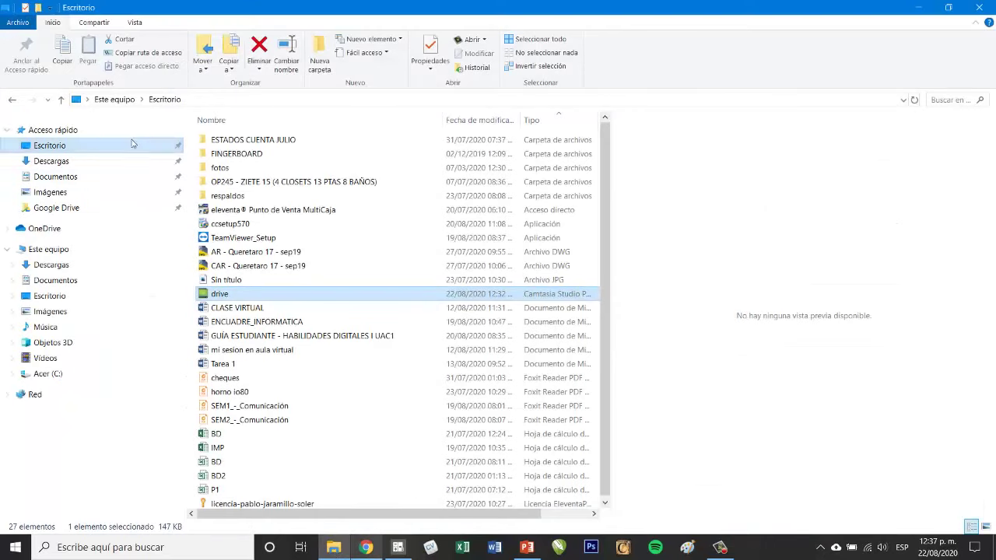
{"action": "left_click", "coordinate": [48, 374]}
{"action": "left_click", "coordinate": [62, 208]}
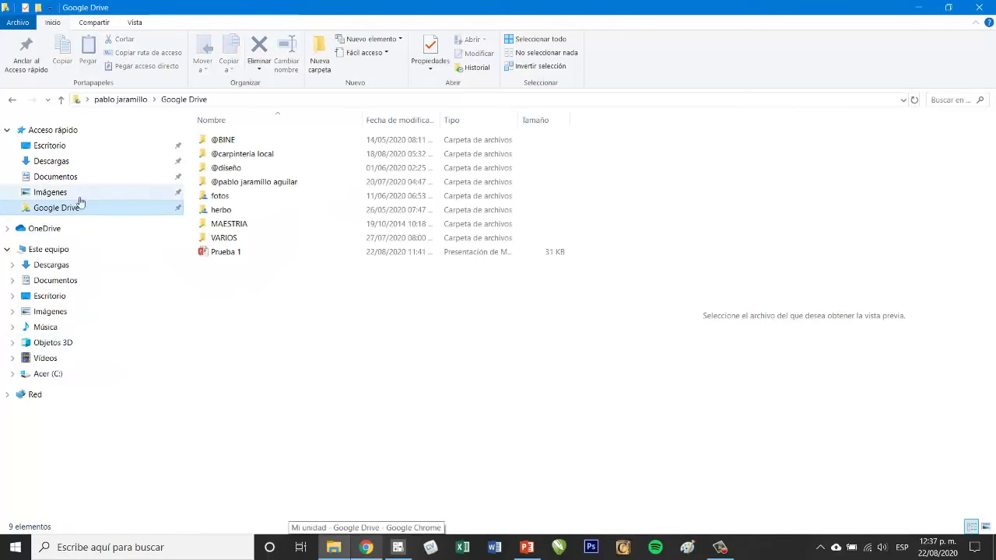
{"action": "left_click", "coordinate": [235, 256]}
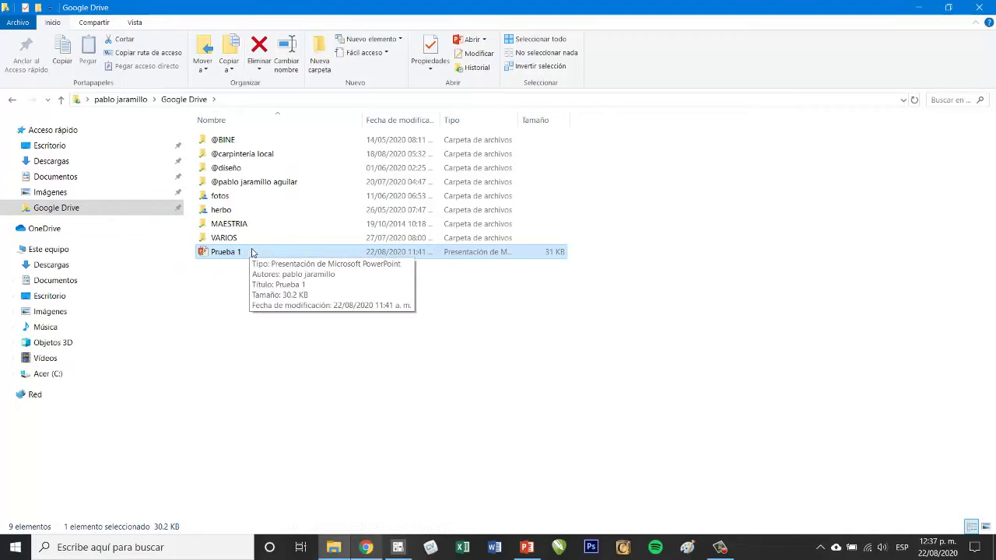
{"action": "double_click", "coordinate": [252, 252]}
{"action": "left_click", "coordinate": [493, 319]}
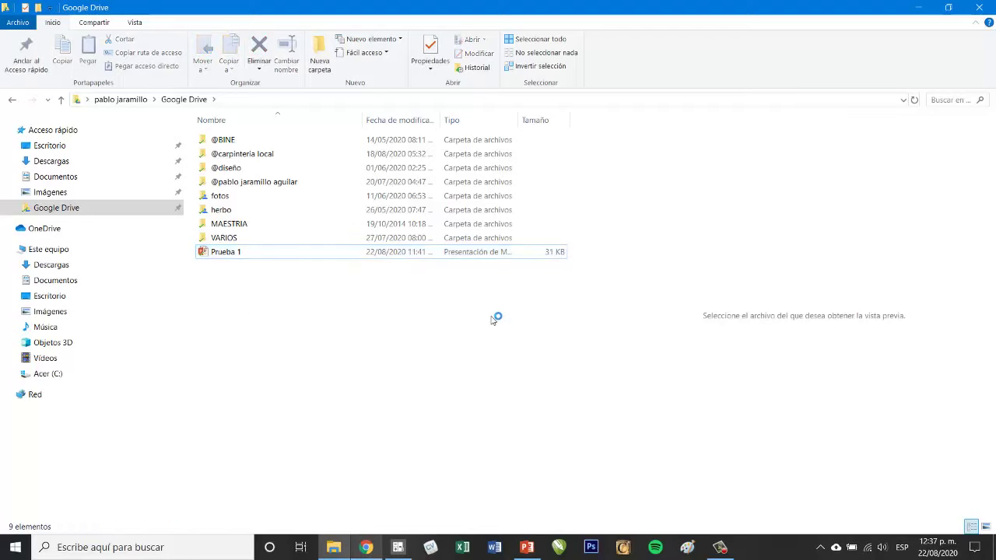